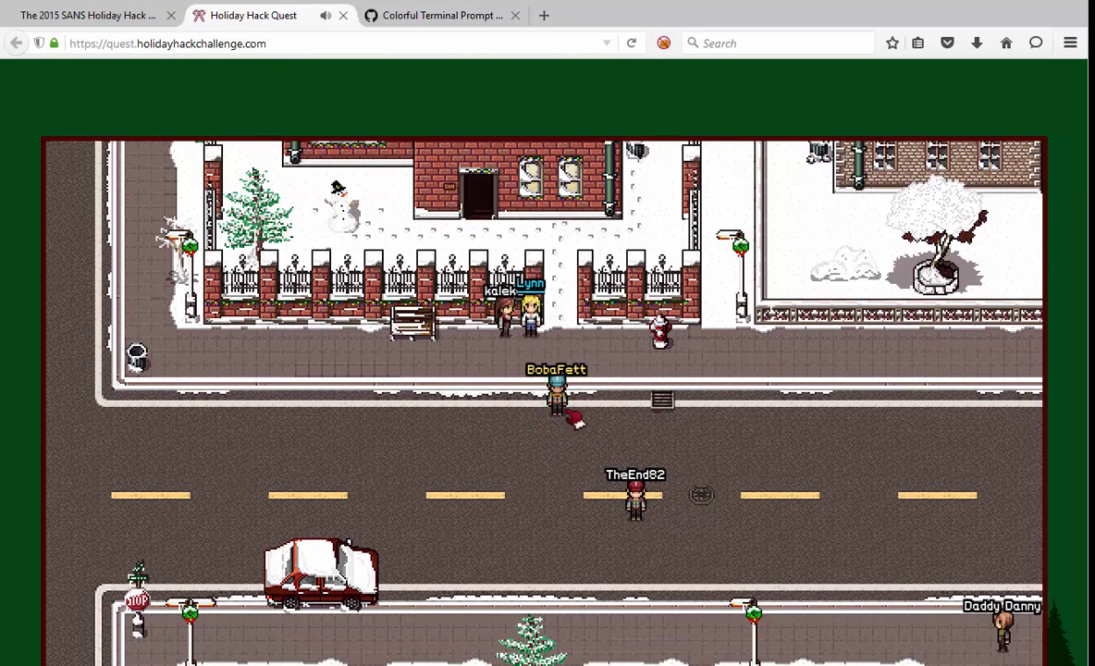
- Walk the avatar along the street, onto the sidewalk and through the front door toward the stairs
left_click(420, 412)
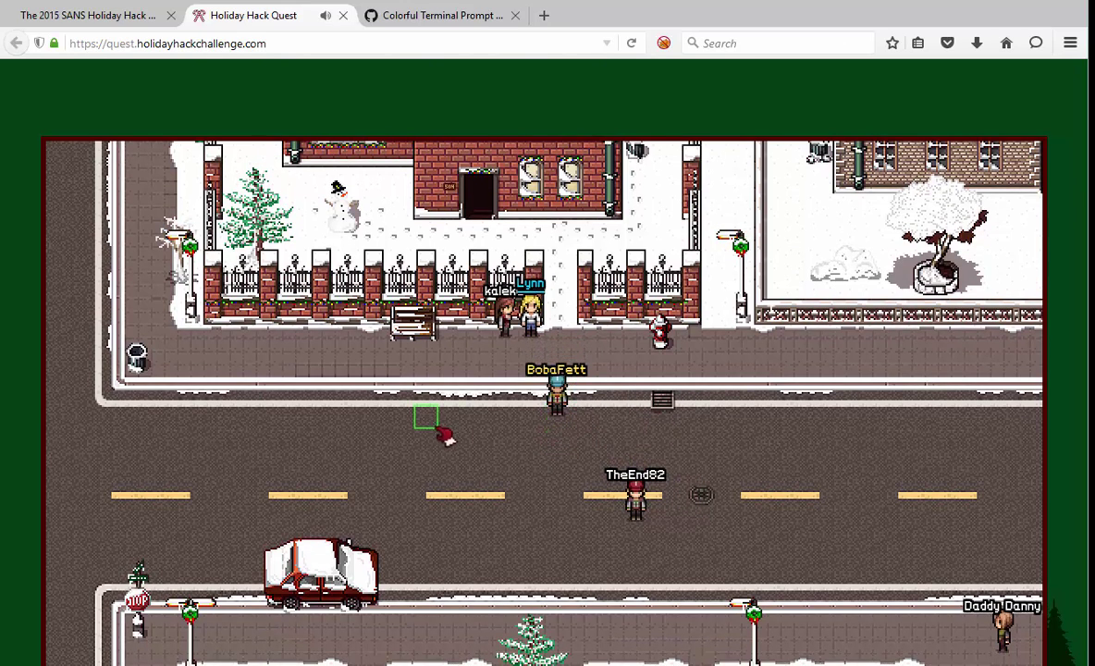
left_click(599, 444)
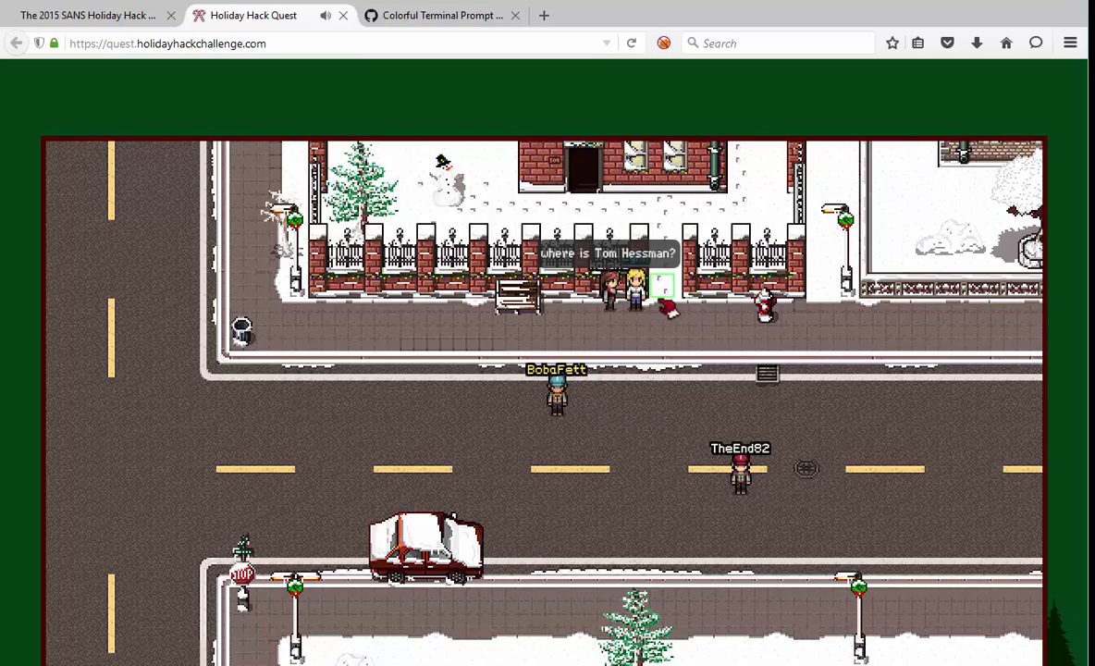
left_click(662, 285)
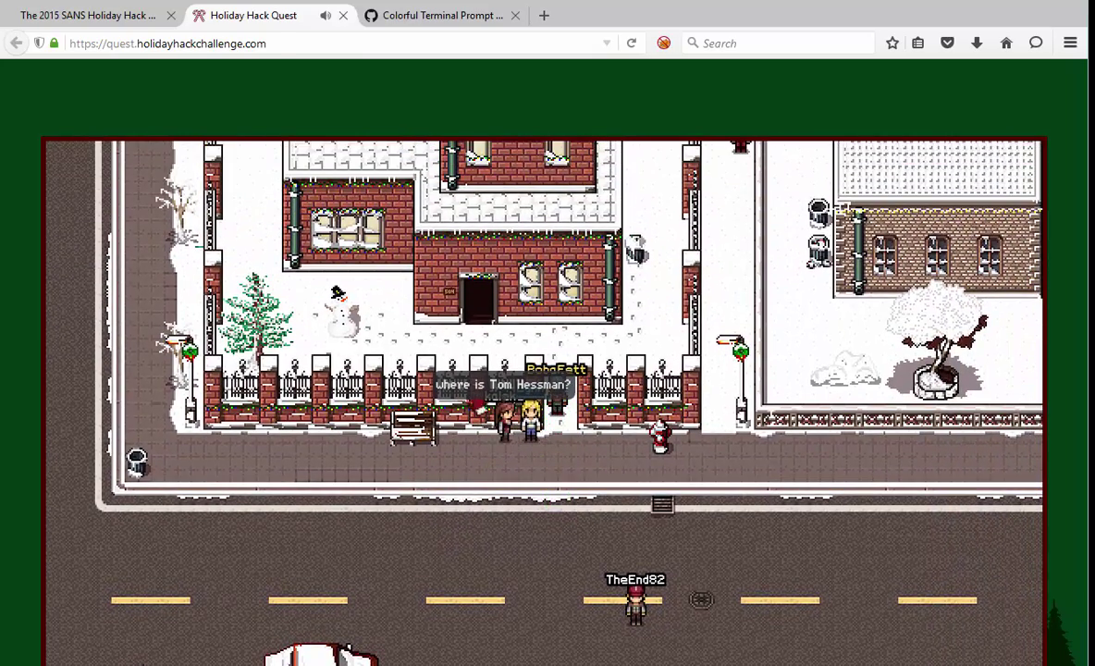
left_click(478, 300)
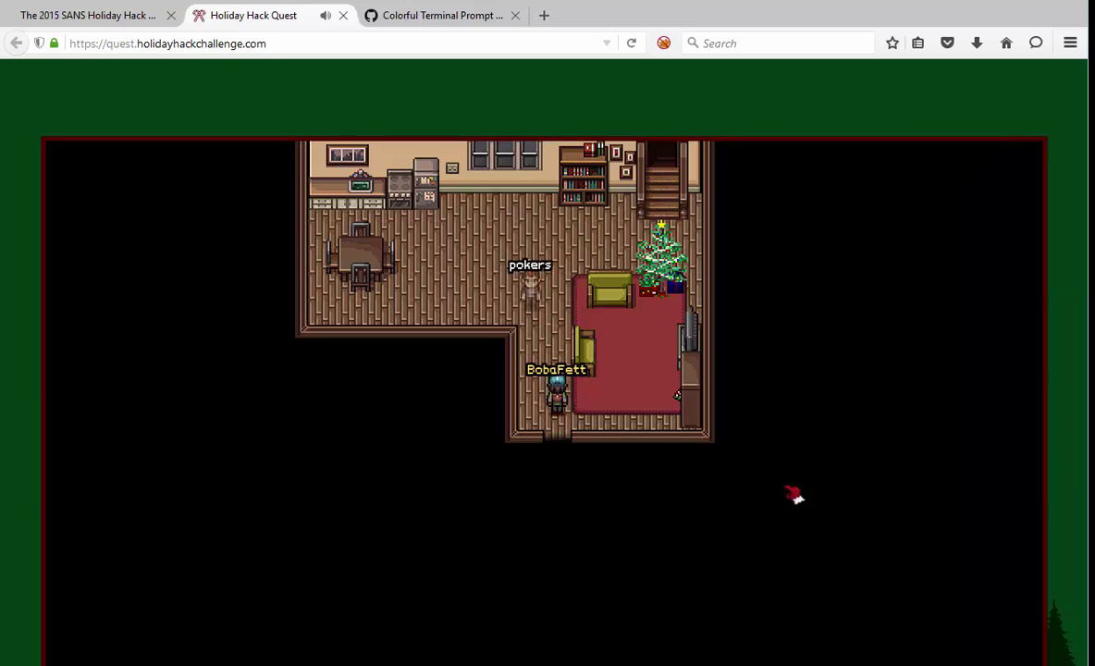
left_click(659, 176)
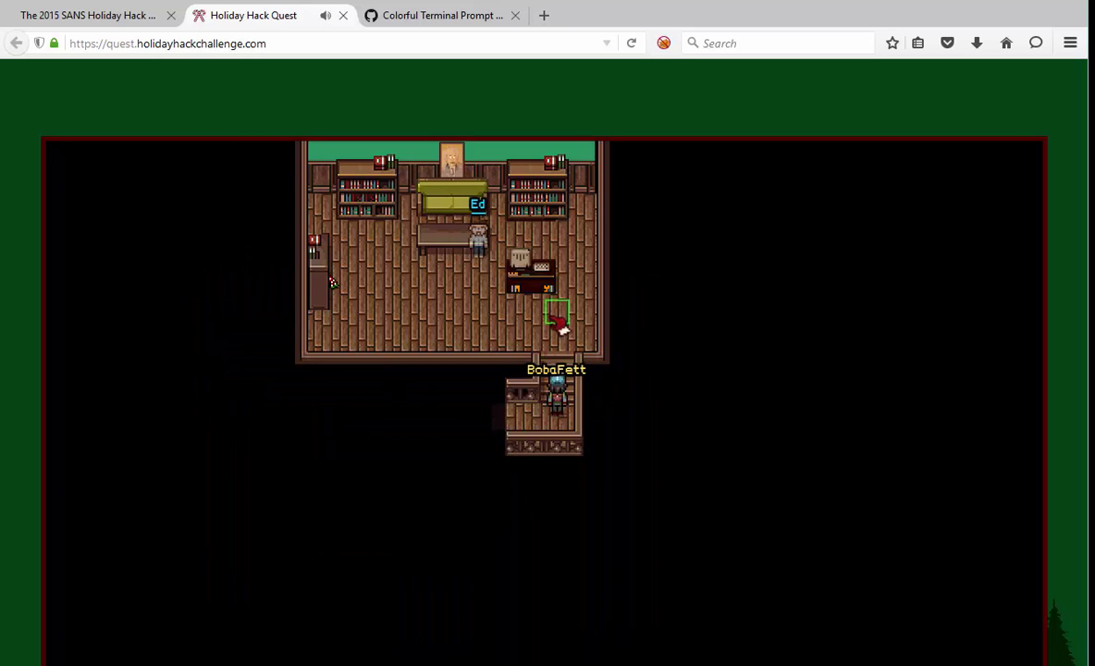
- Climb to the study and talk to BobaFett through his welcome and filesystem tips to the colourful-prompt hint
left_click(451, 292)
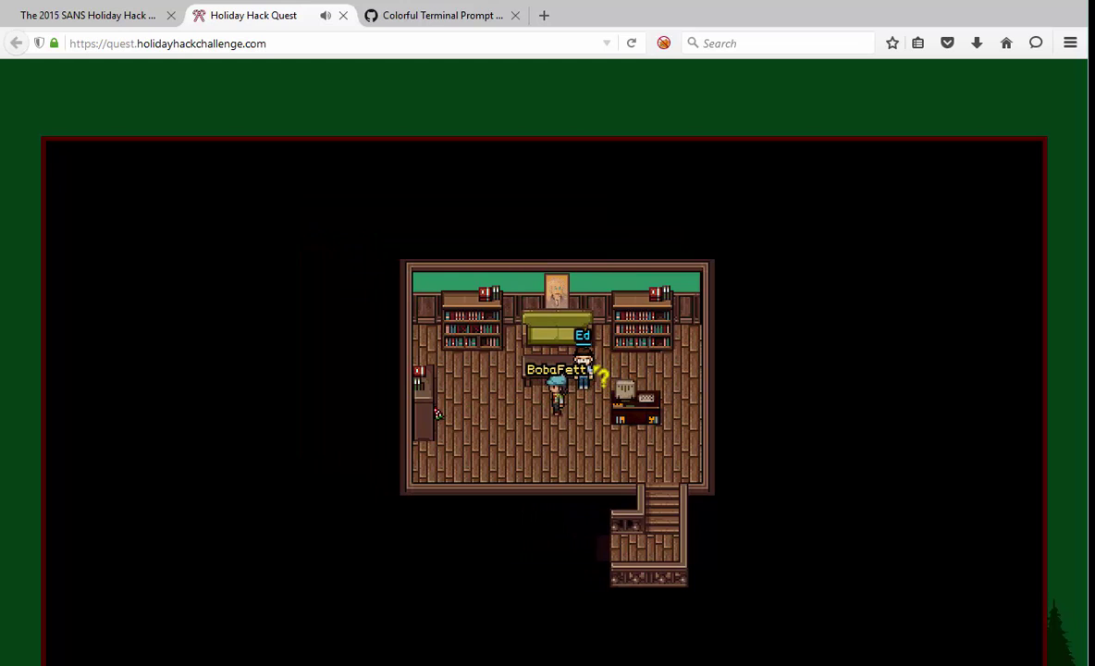
left_click(596, 372)
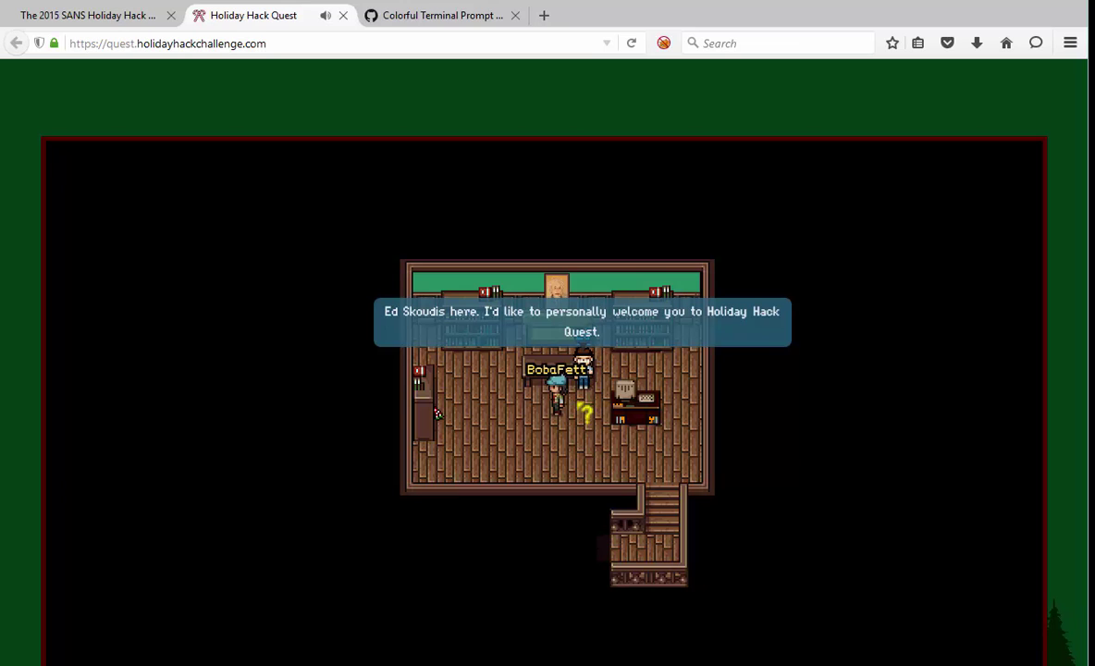
left_click(589, 375)
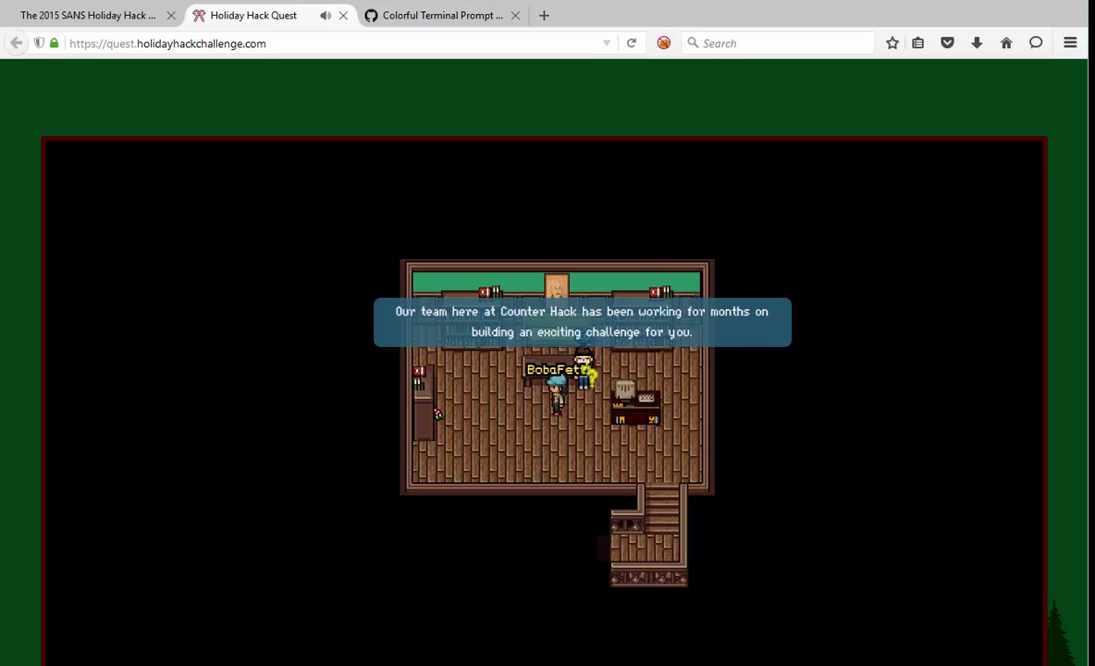
left_click(590, 375)
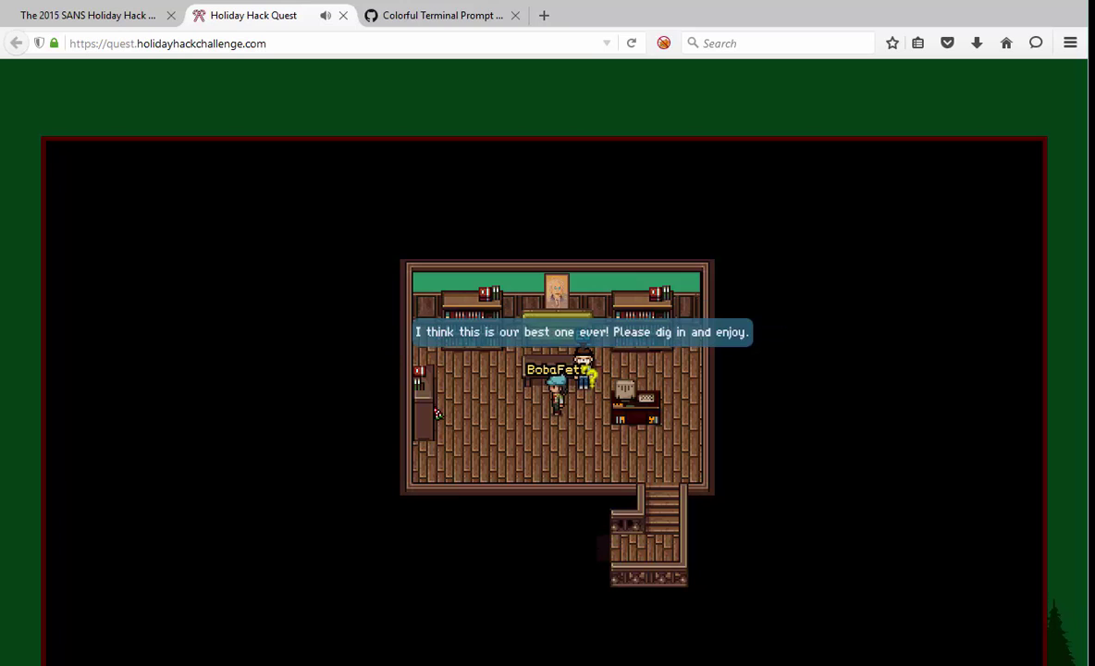
left_click(589, 374)
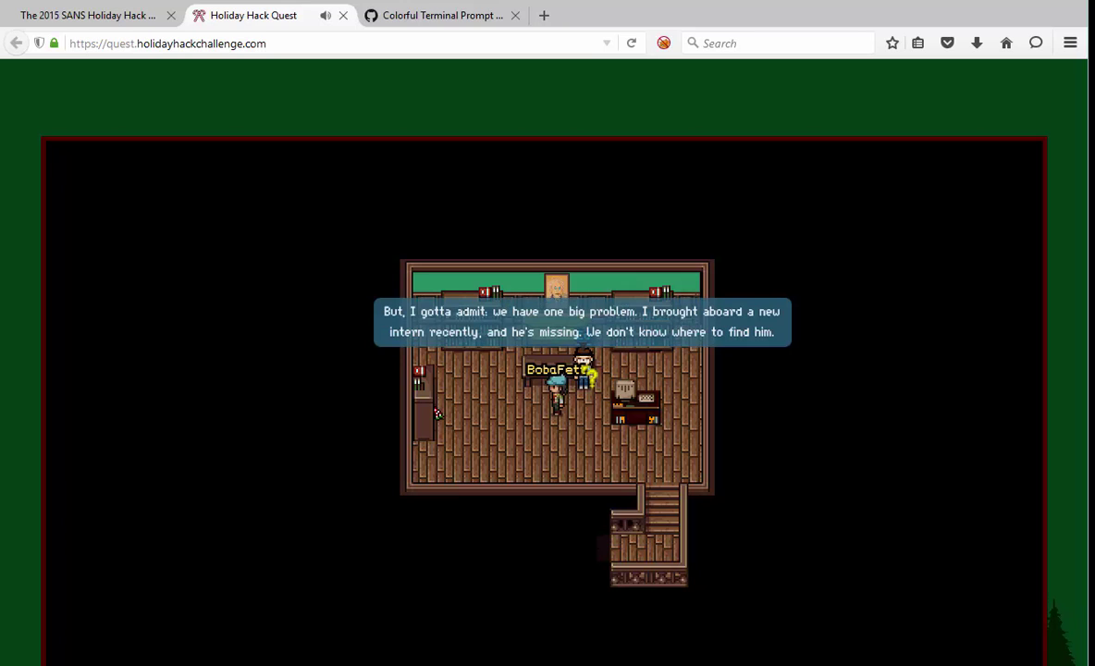
left_click(589, 375)
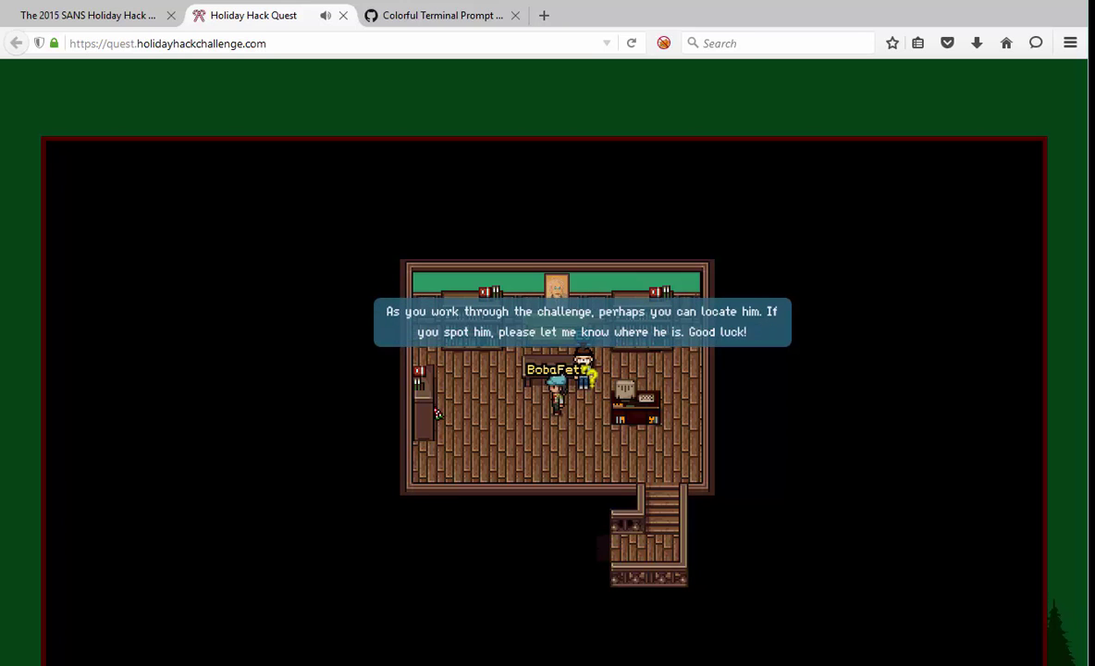
left_click(589, 375)
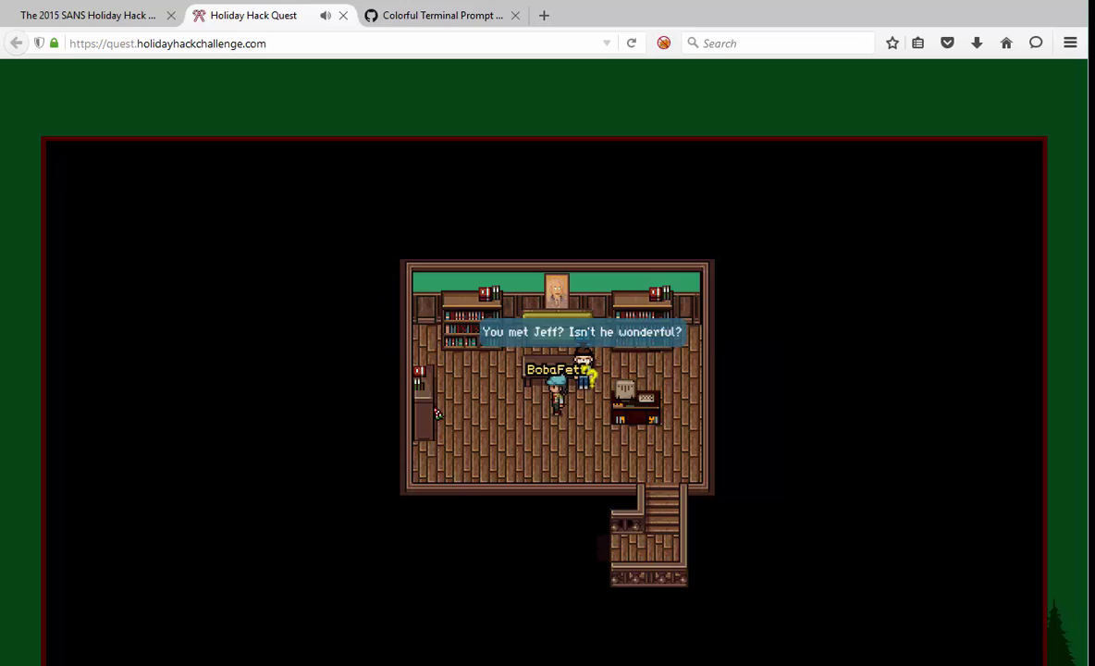
left_click(589, 375)
left_click(589, 374)
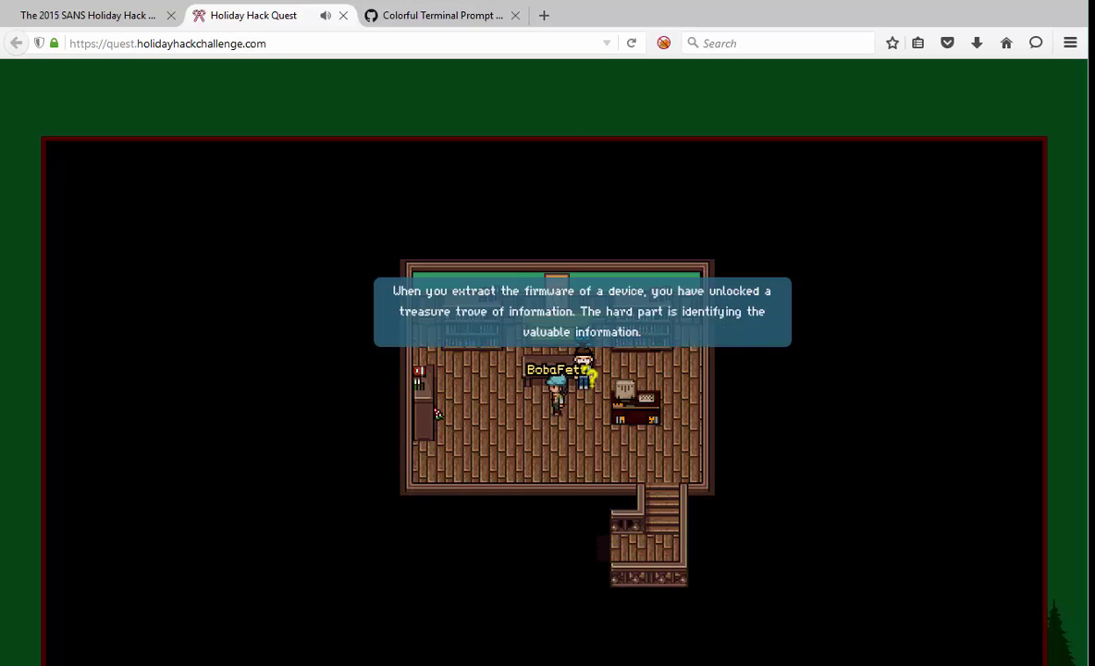
left_click(589, 375)
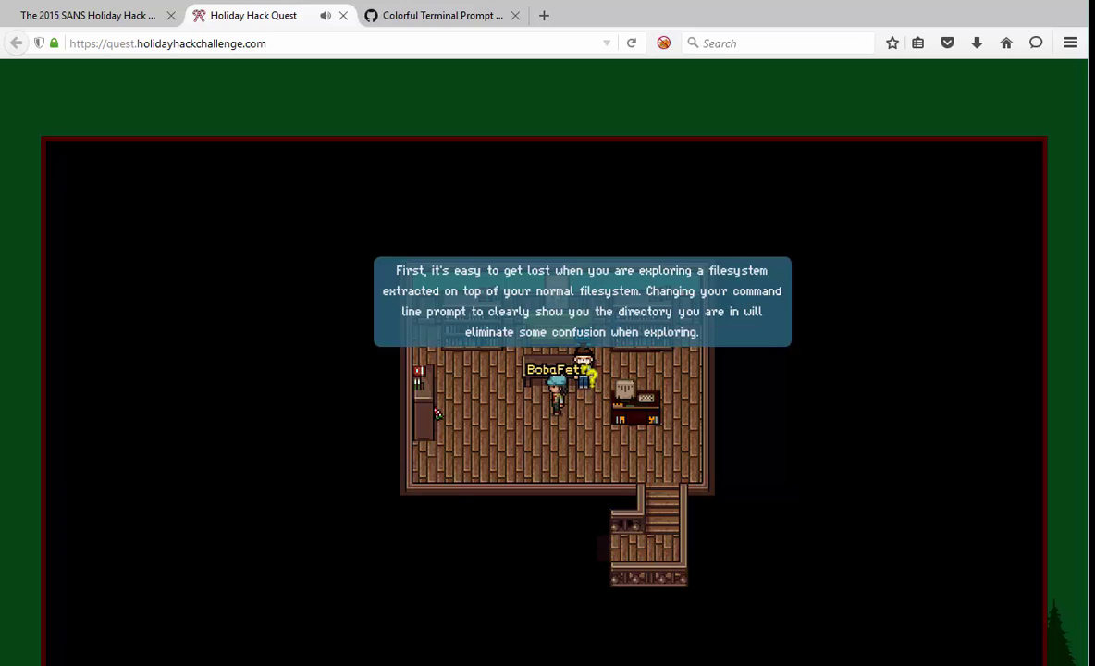
left_click(590, 375)
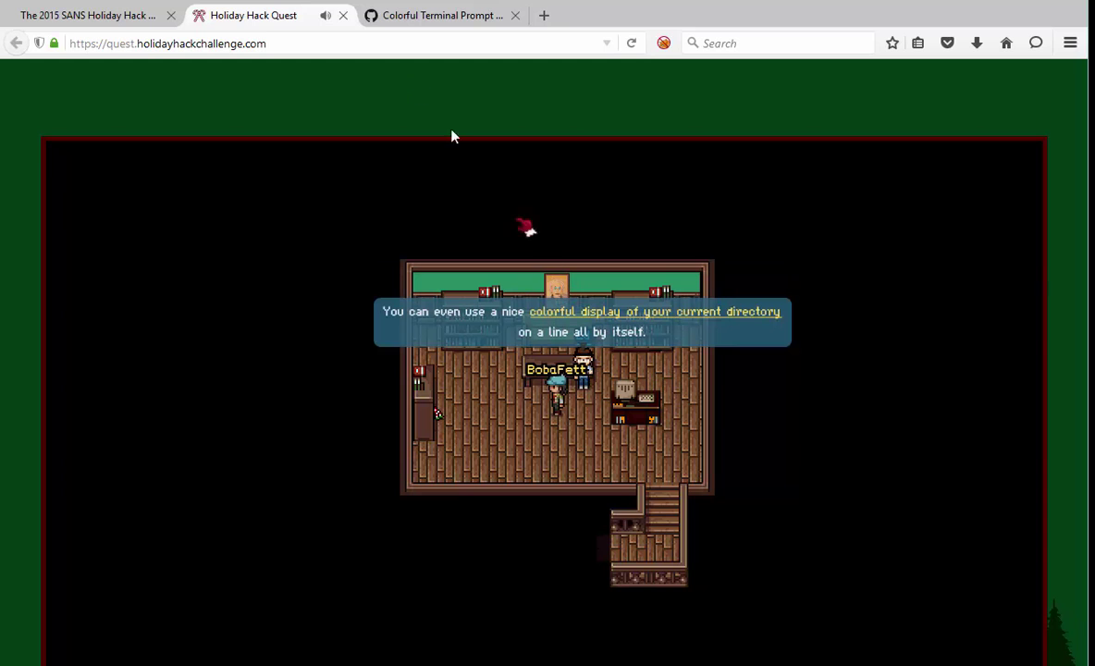
- View the colourful terminal prompt snippet on GitHub Gist, then go back to the Holiday Hack Quest tab
left_click(431, 16)
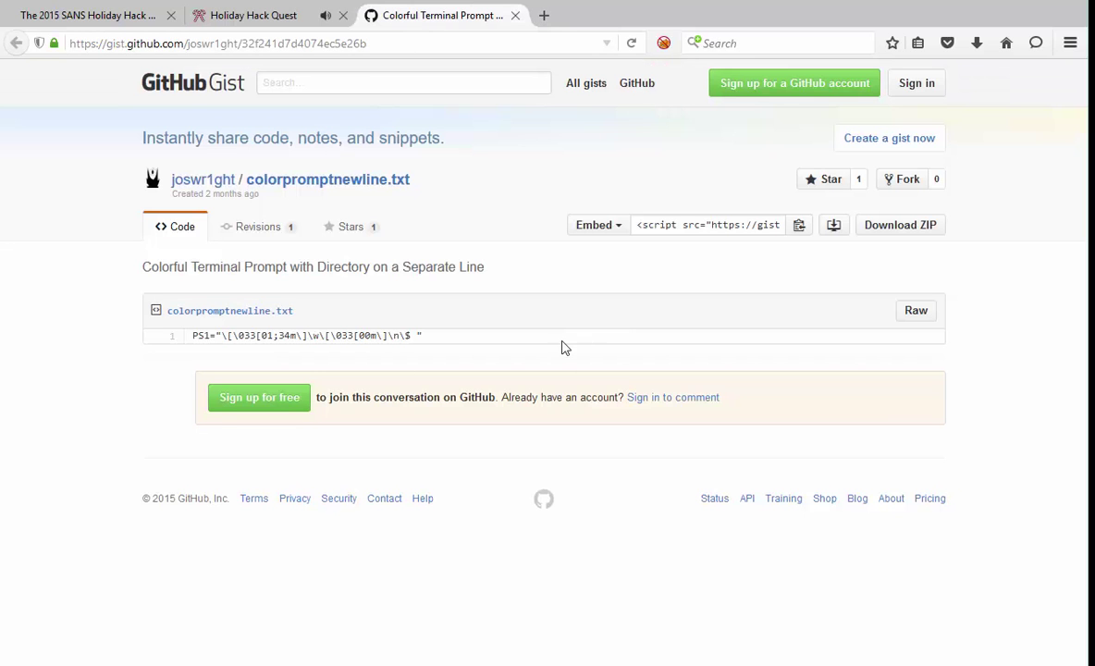
left_click(247, 15)
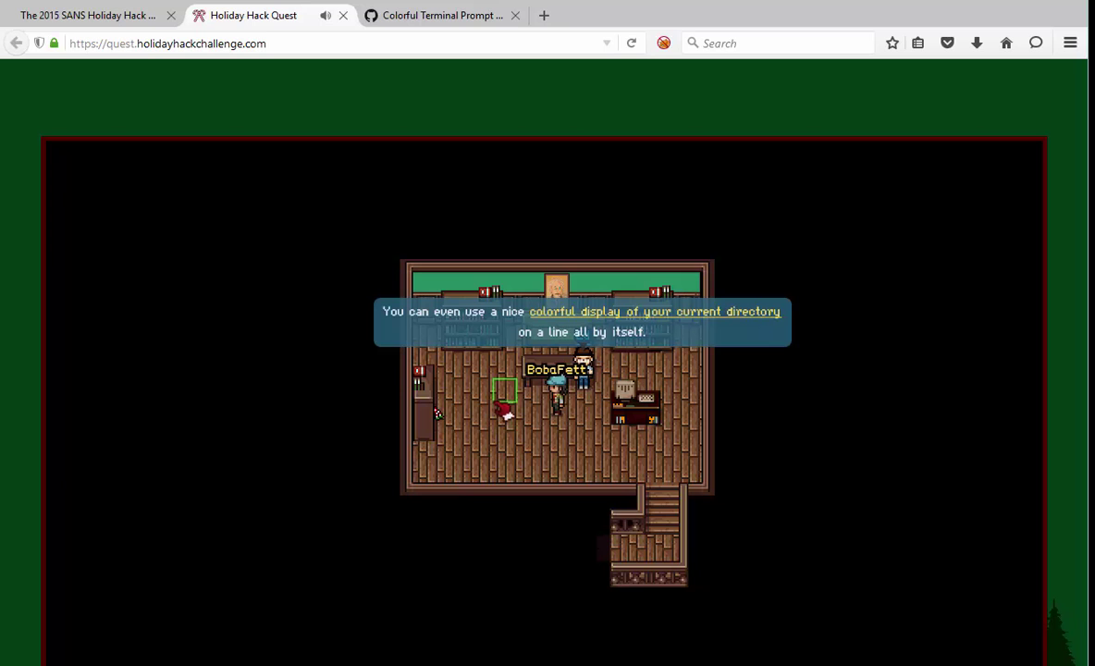
- Walk past the bookshelves into the next room and talk to the NPC who checks IP scope
left_click(460, 386)
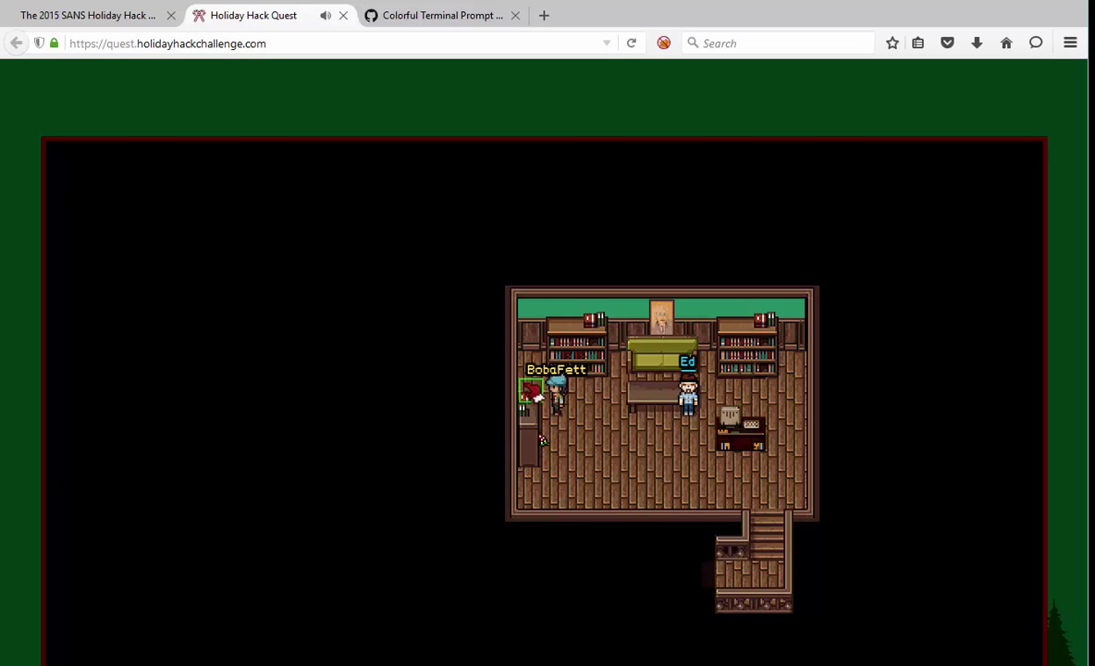
left_click(532, 393)
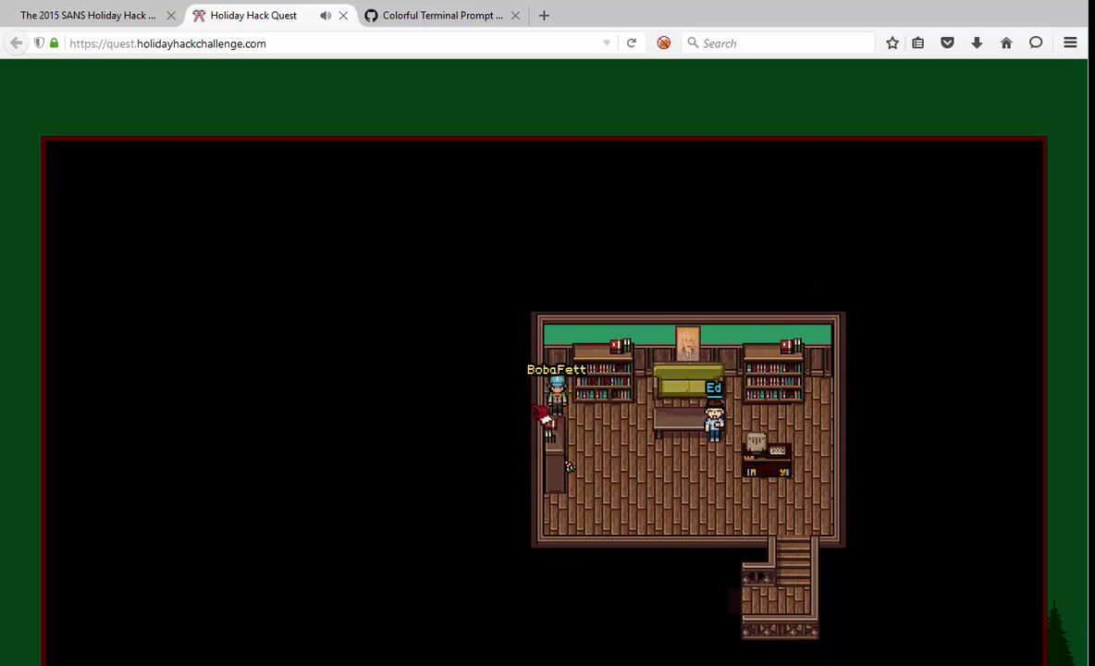
left_click(557, 428)
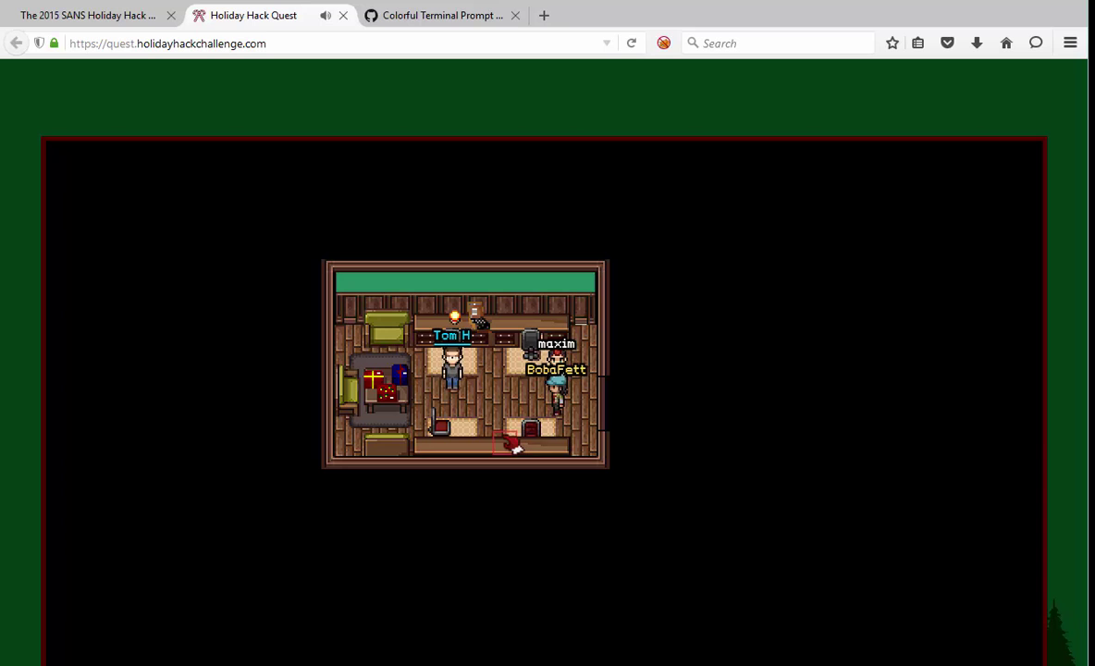
left_click(477, 394)
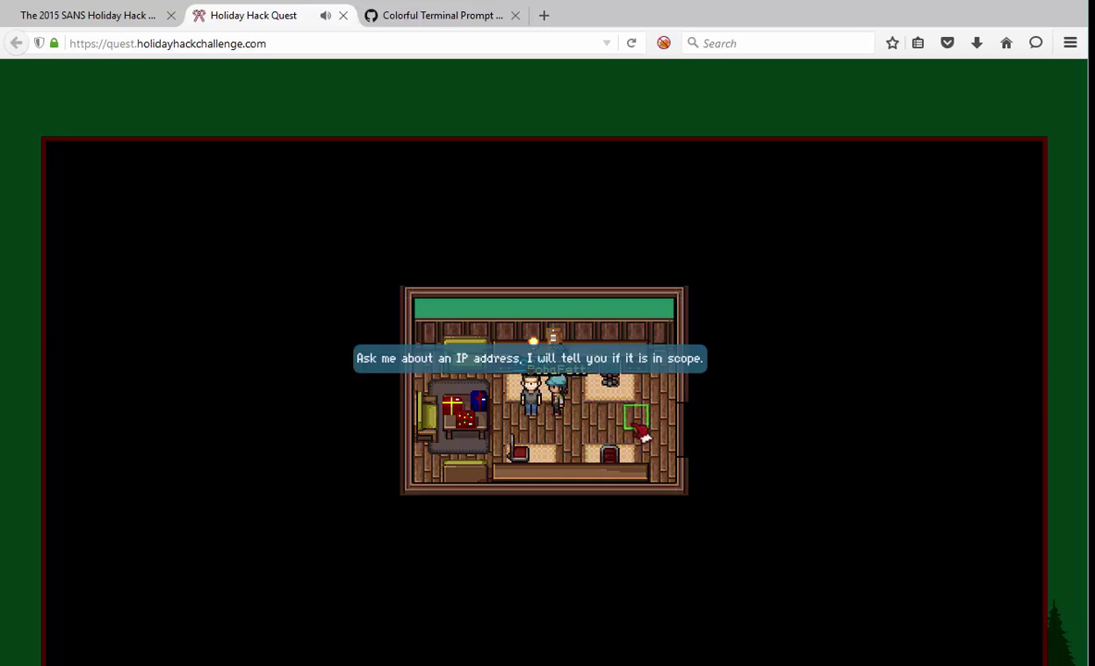
- Walk out across the kitchen and review the inventory of collected items
left_click(666, 338)
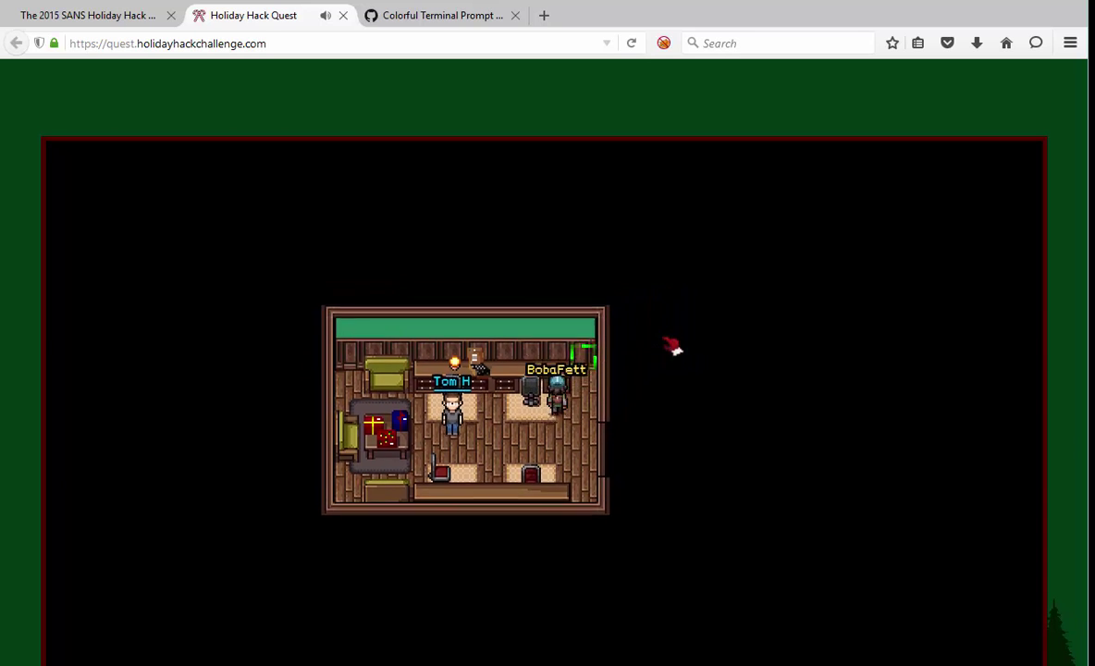
left_click(617, 435)
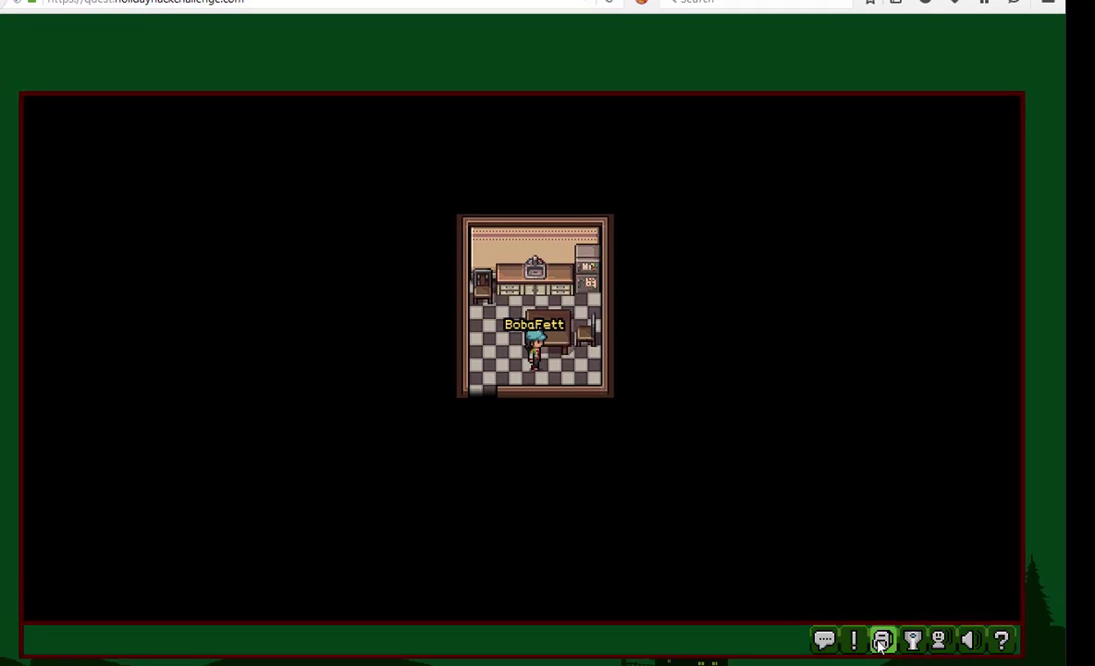
left_click(882, 643)
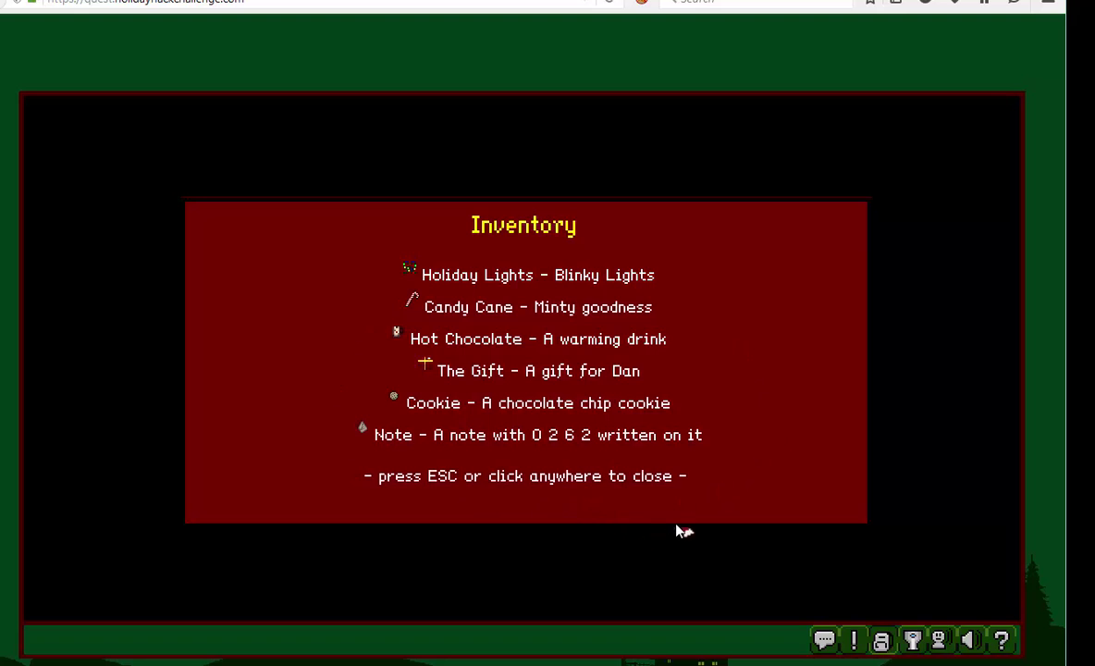
key("Return")
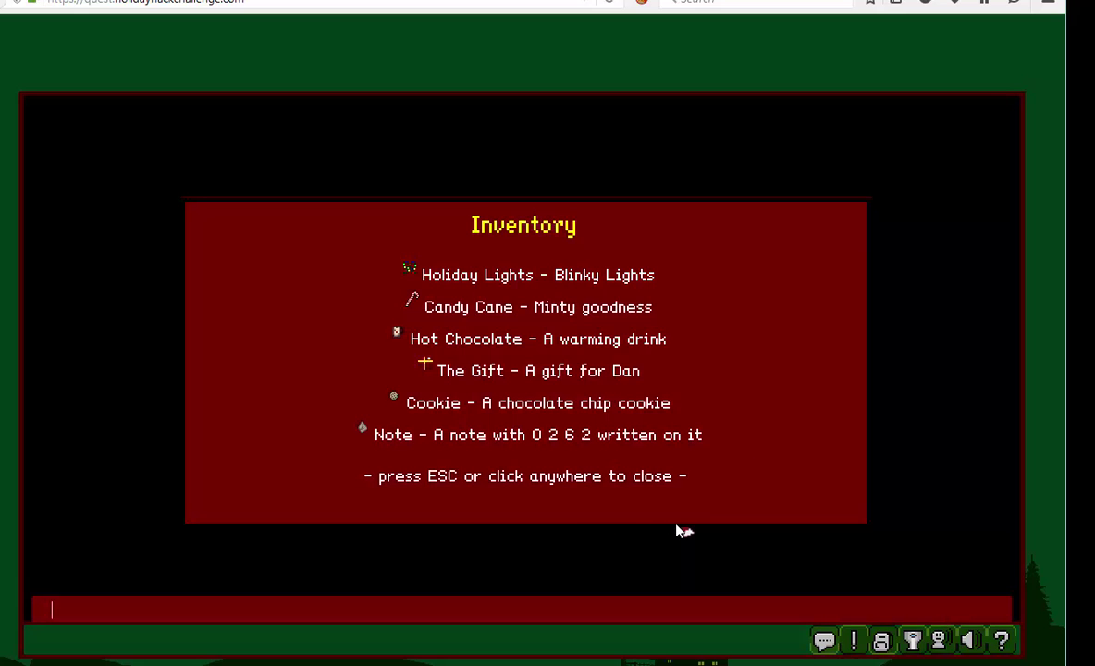
left_click(682, 529)
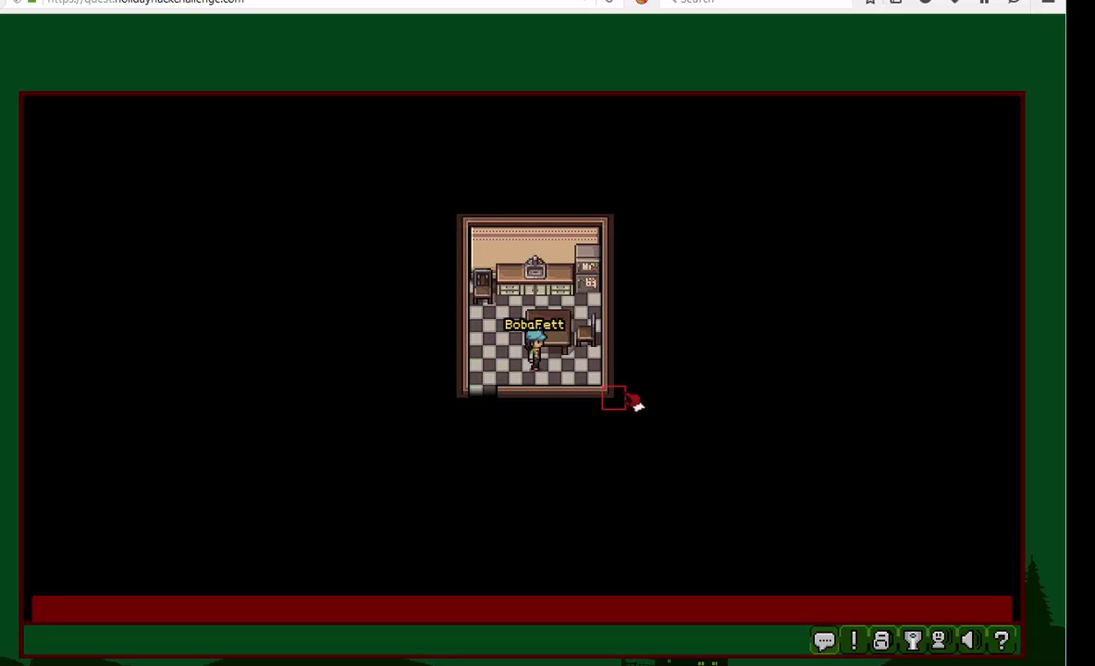
- Page forward and back through the achievements list showing 20 of 21 completed
left_click(915, 642)
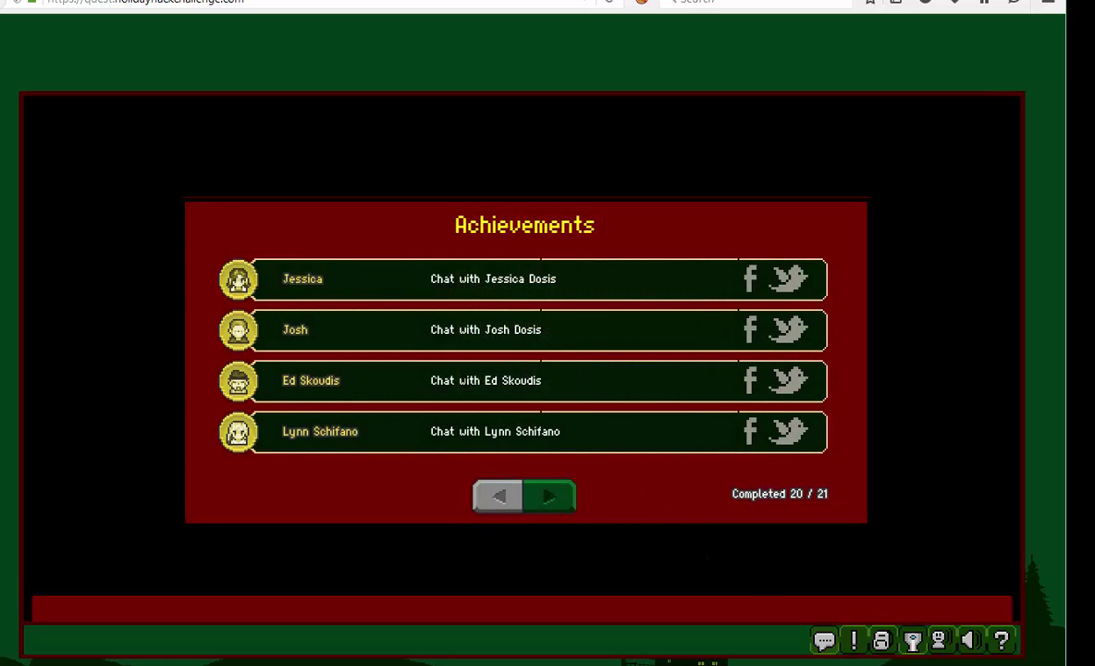
left_click(551, 499)
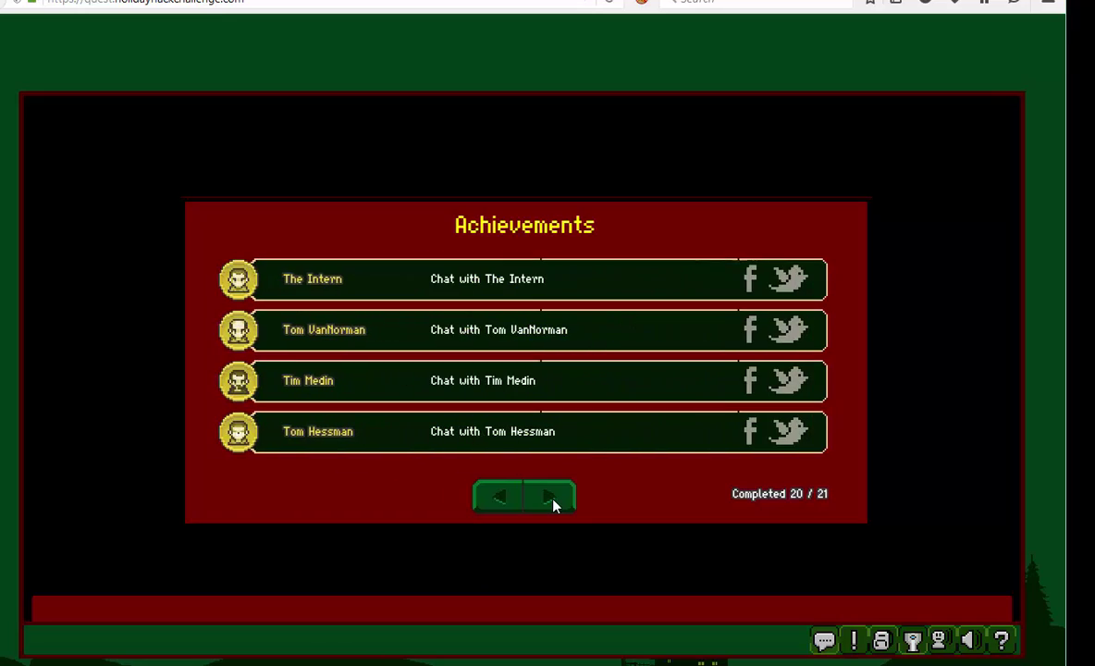
left_click(489, 501)
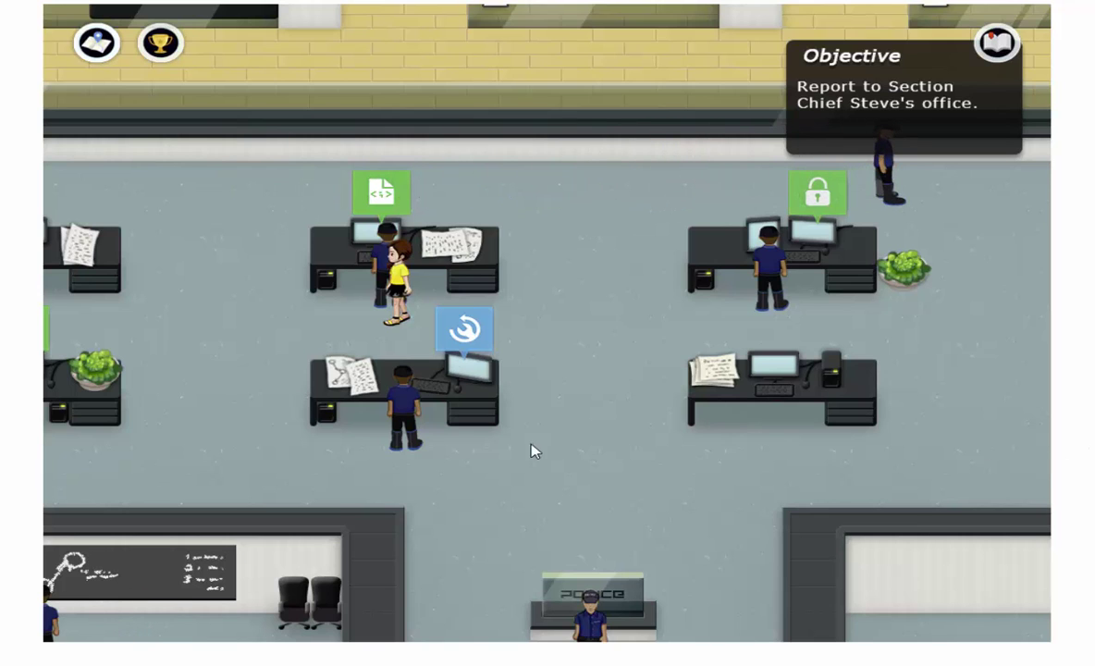
- Walk the character around the office to the left desks and bring up the Javascrypt terminal
left_click(582, 324)
left_click(564, 441)
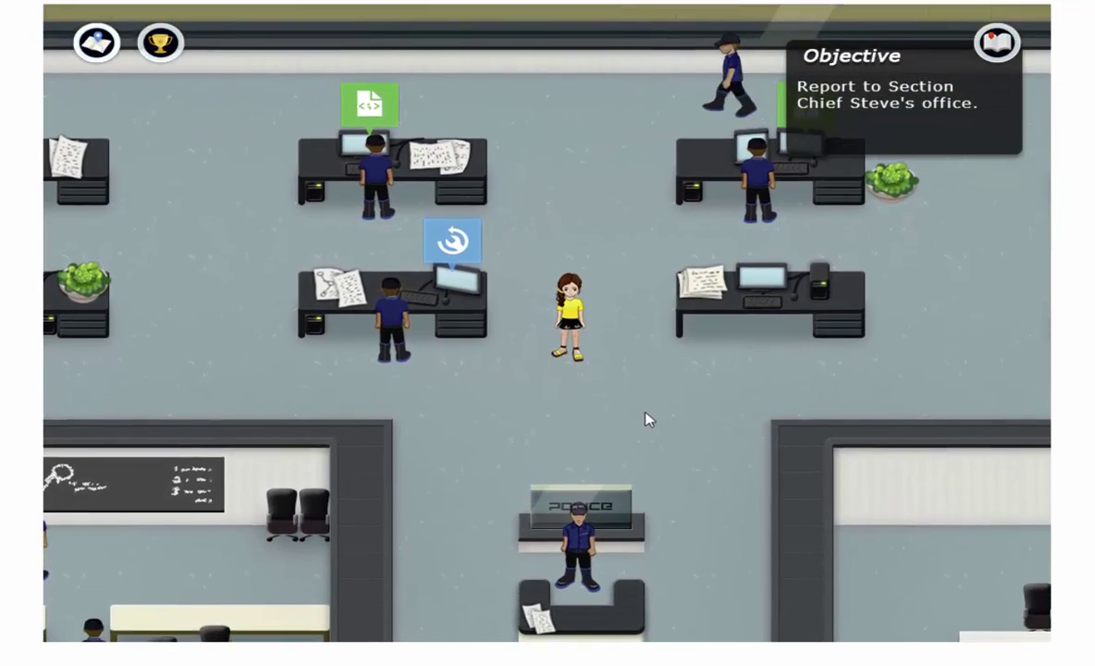
left_click(650, 416)
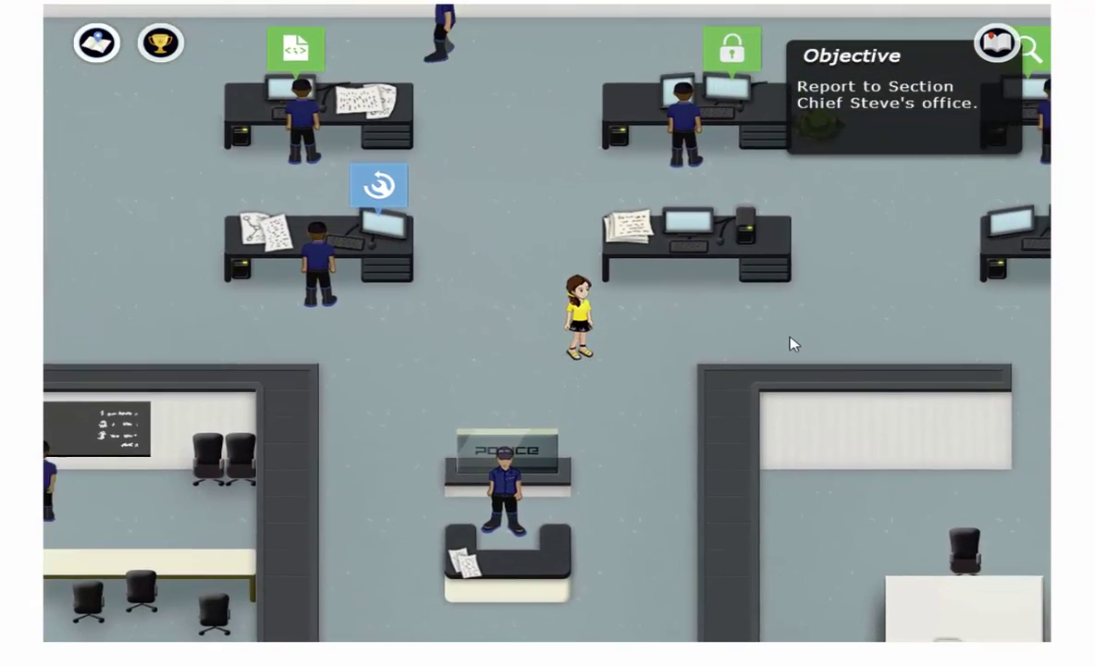
left_click(795, 335)
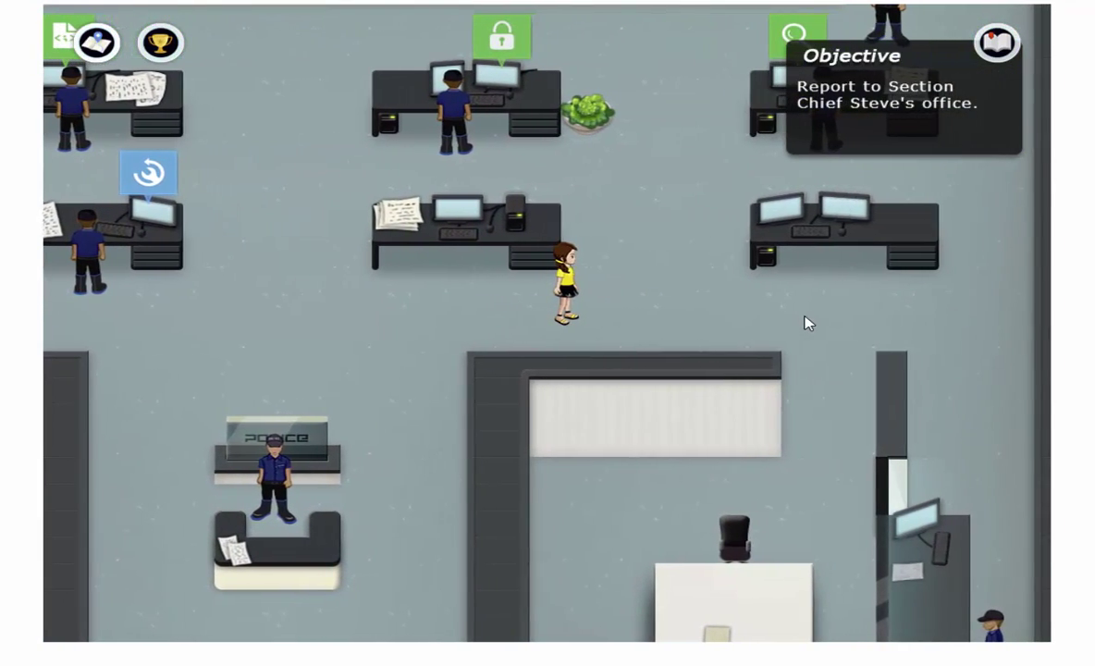
left_click(807, 322)
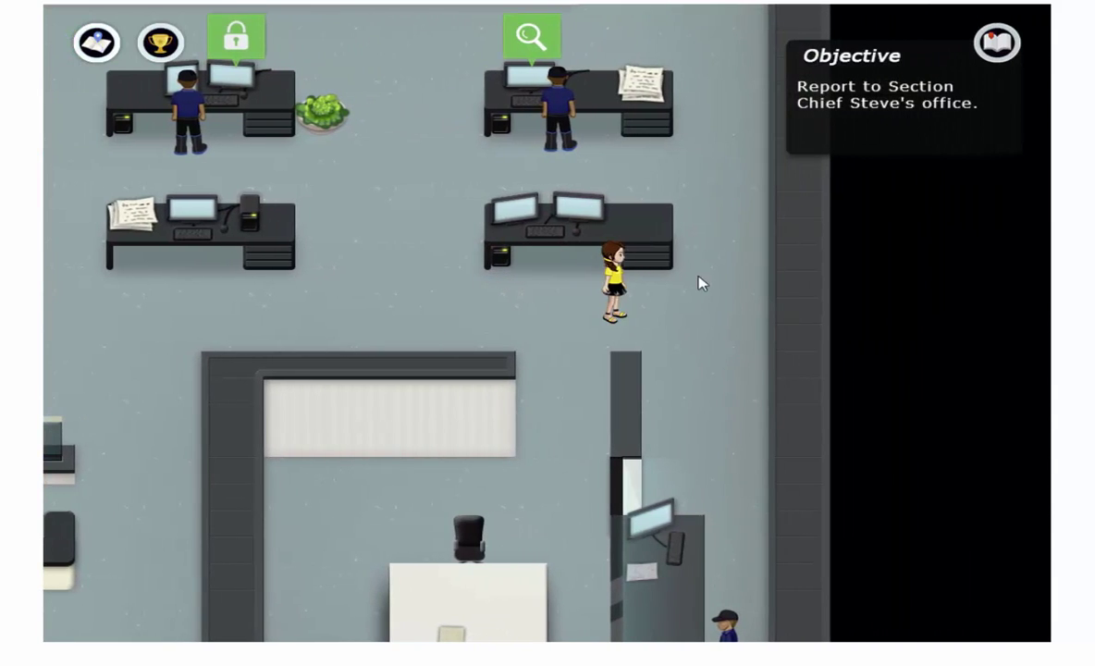
left_click(728, 258)
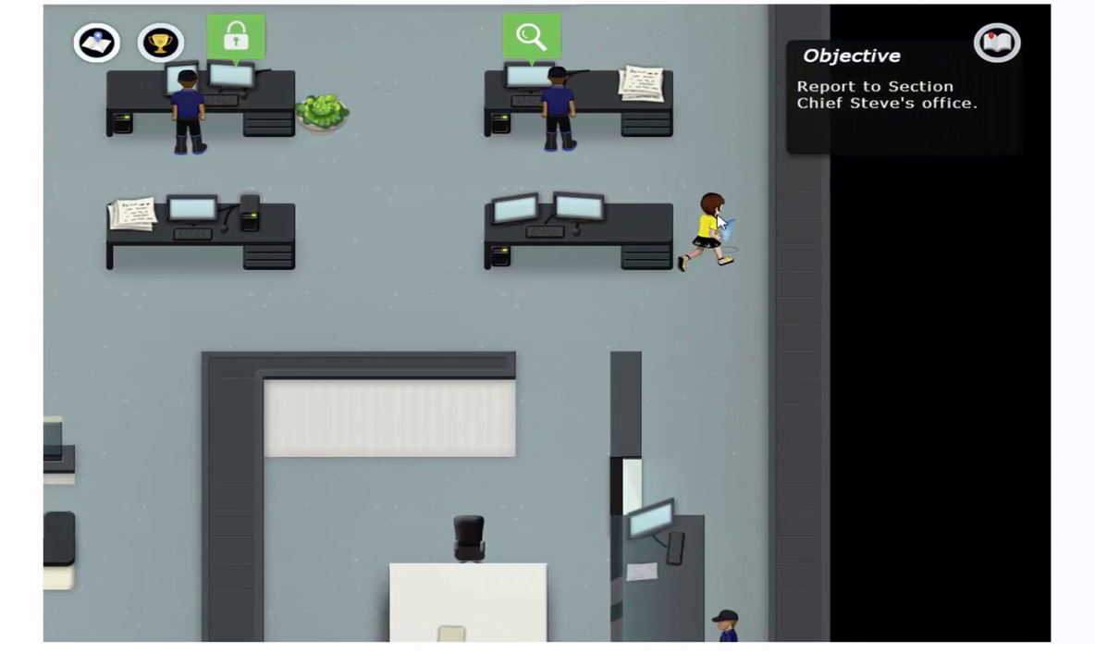
left_click(715, 177)
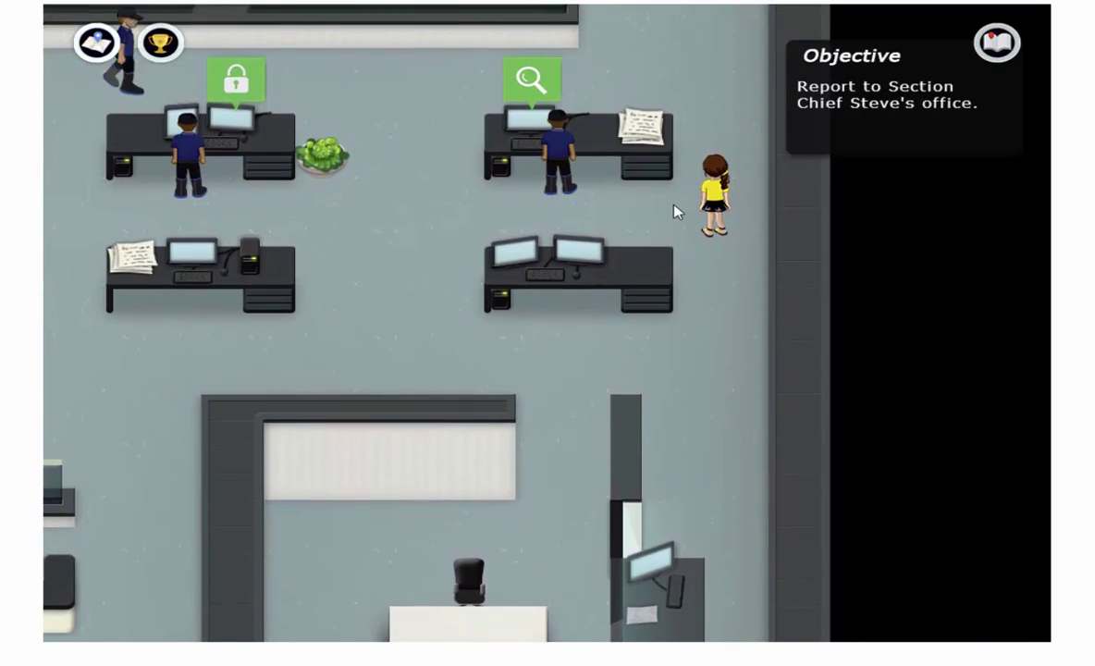
left_click(659, 213)
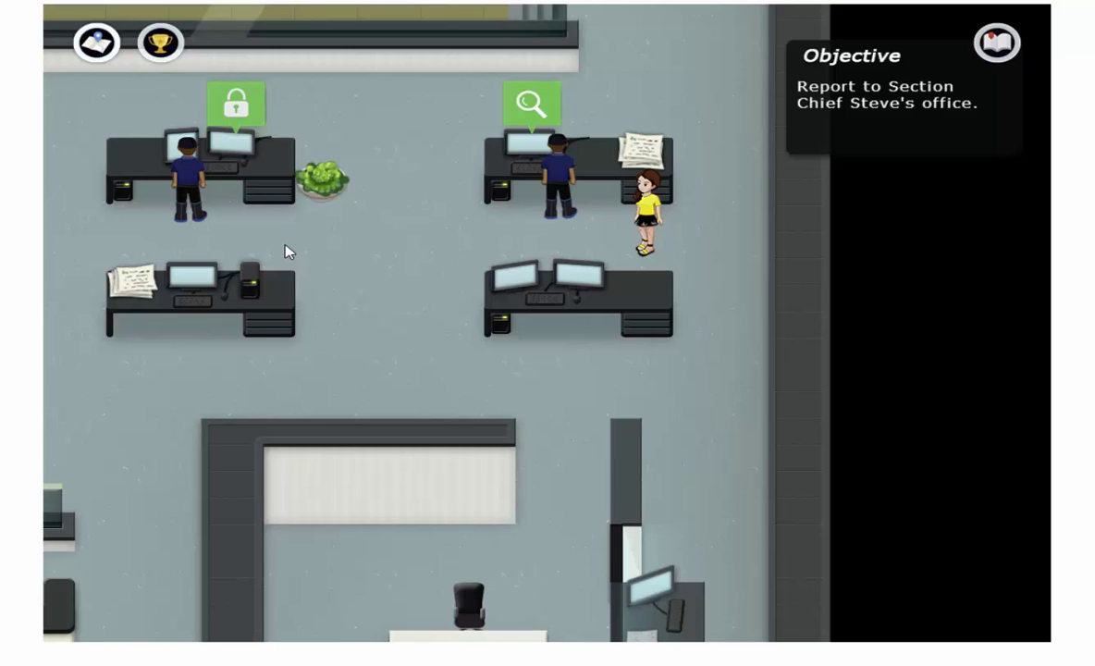
left_click(197, 243)
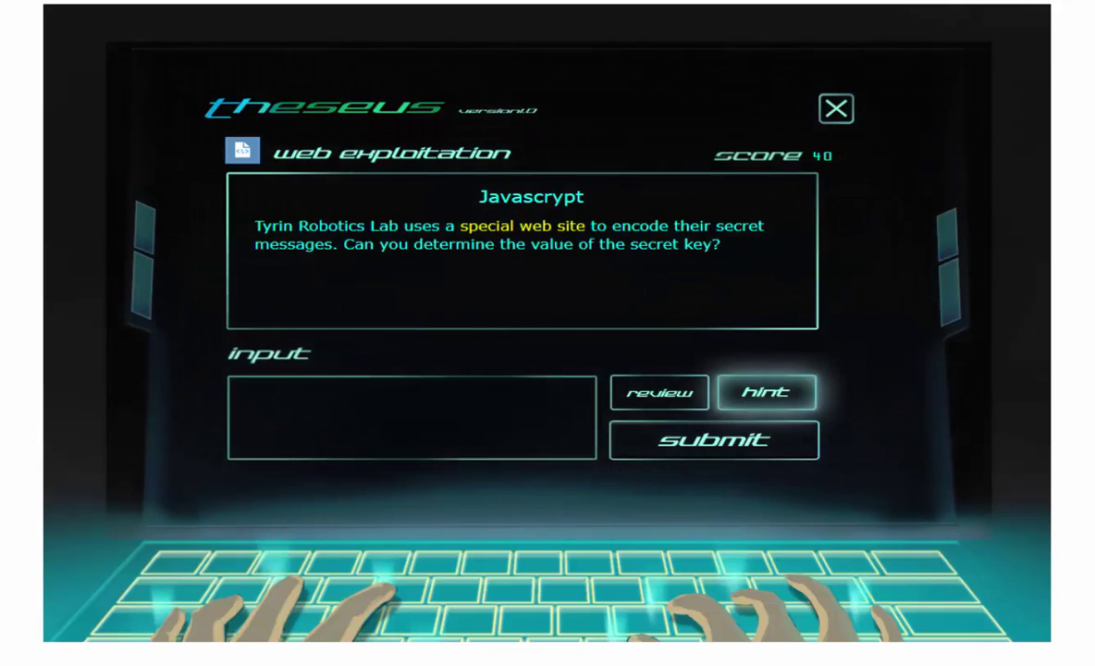
- Follow the challenge's 'special web site' link to the Thryin Lab Message Encoder page
left_click(560, 228)
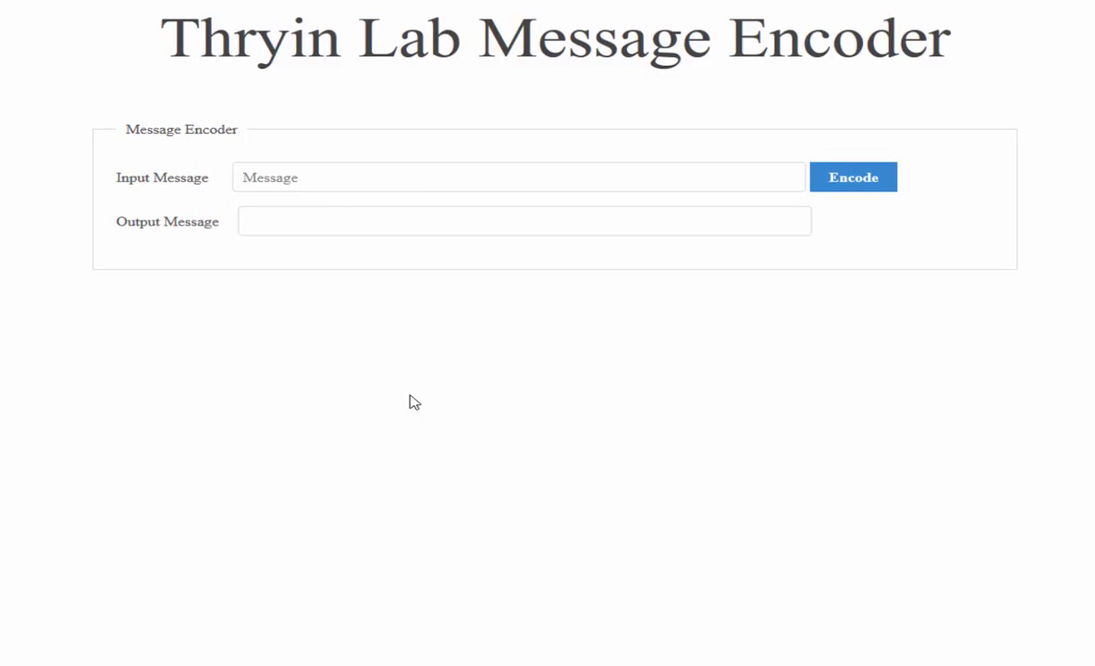
- Encode 'hello' in the Message Encoder, inspect the ciphertext output, then return to the challenge page
left_click(314, 174)
type("hello")
left_click(875, 186)
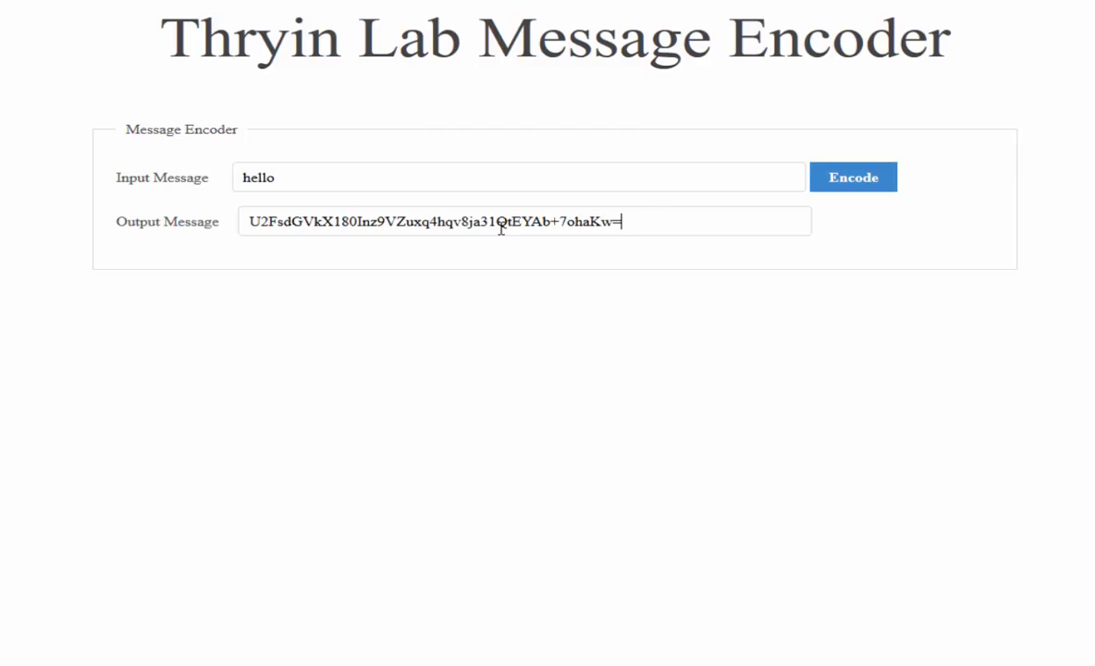
left_click_drag(624, 222, 255, 234)
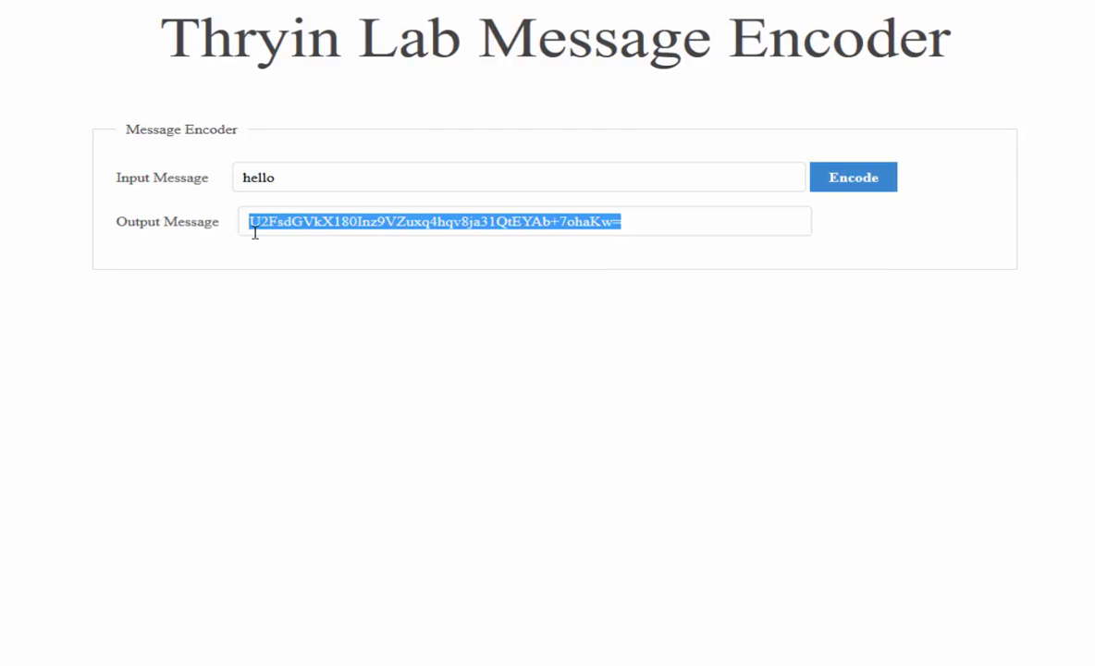
left_click(367, 222)
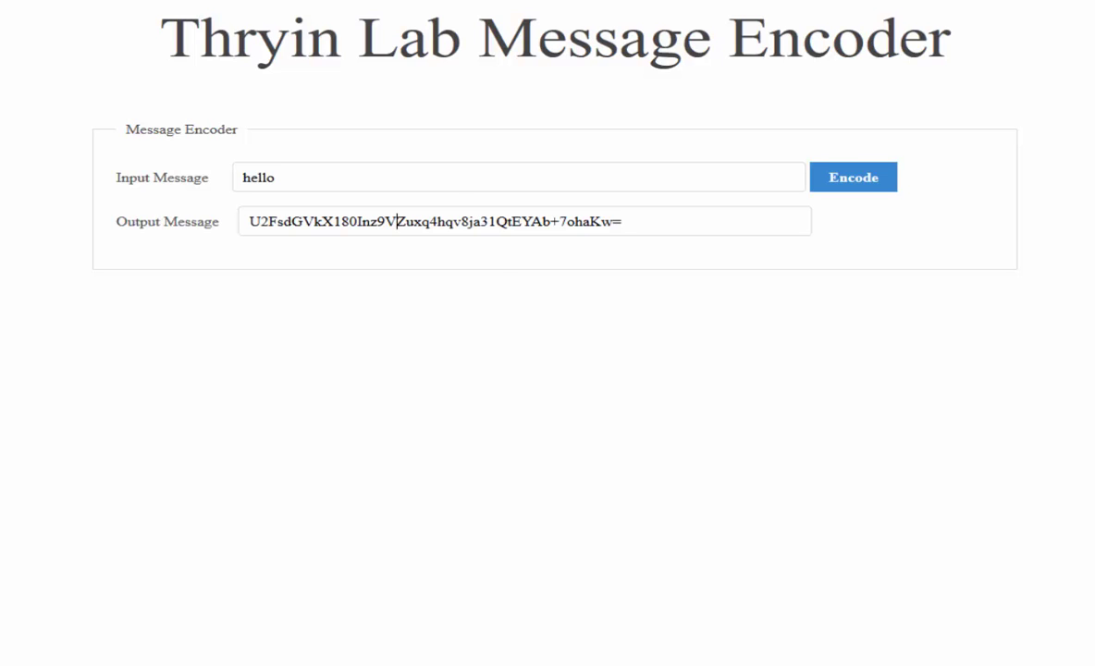
key("ctrl+w")
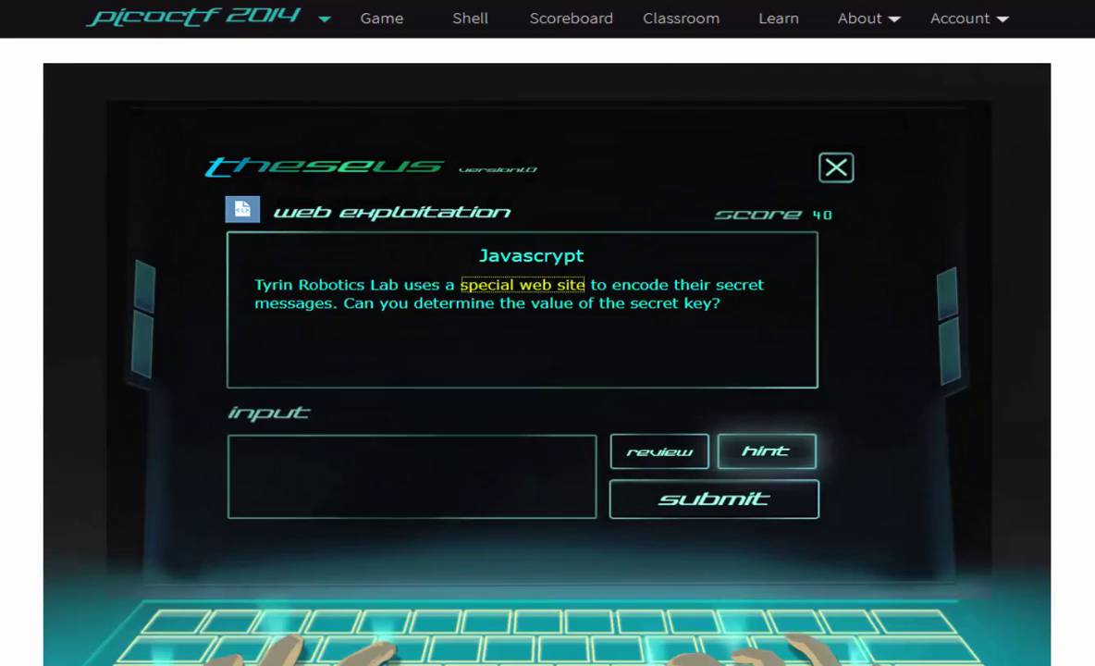
- Highlight 'of the secret key?' in the challenge question, then switch back to the encoder tab
left_click_drag(575, 303, 721, 304)
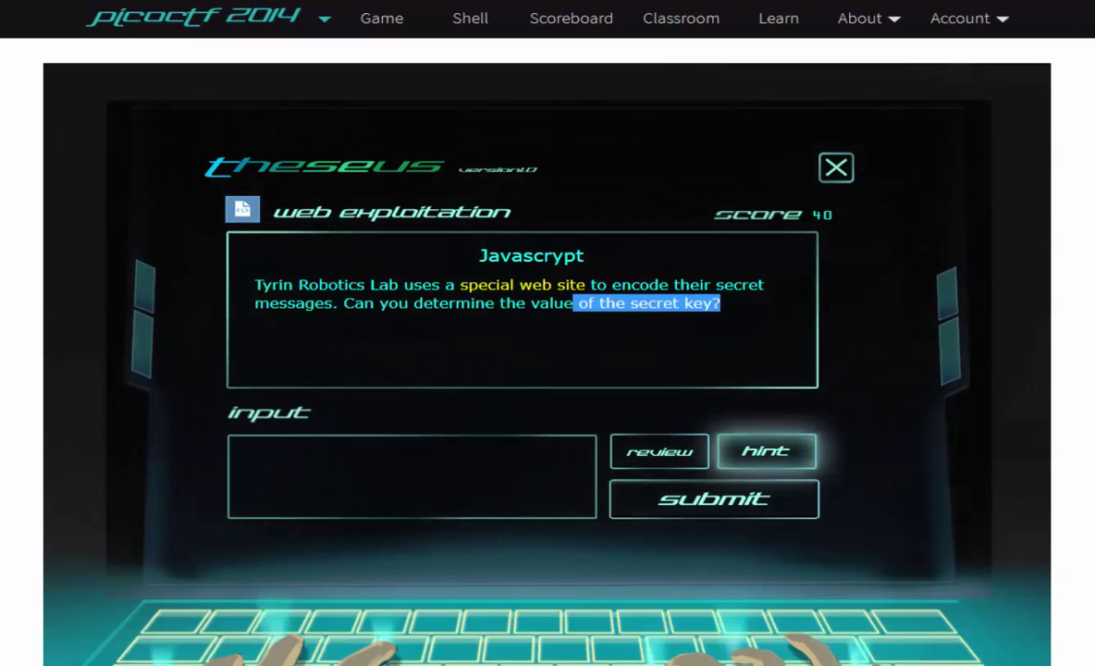
key("ctrl+Tab")
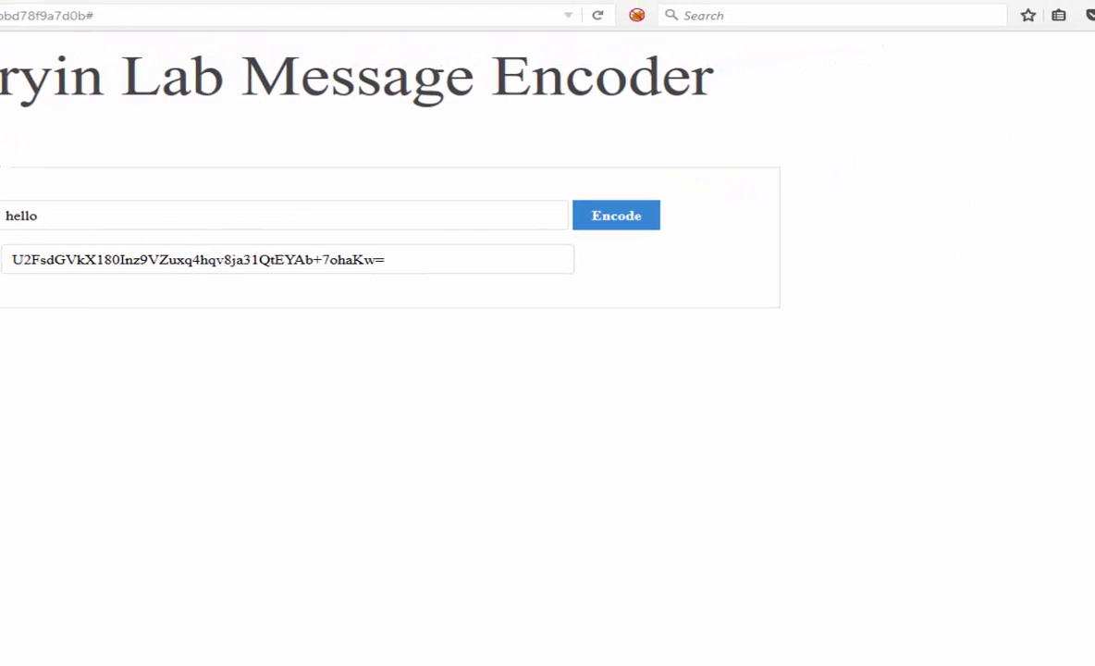
- Open Firefox's Inspector from the Developer menu to view the encoder page's HTML
left_click(1093, 14)
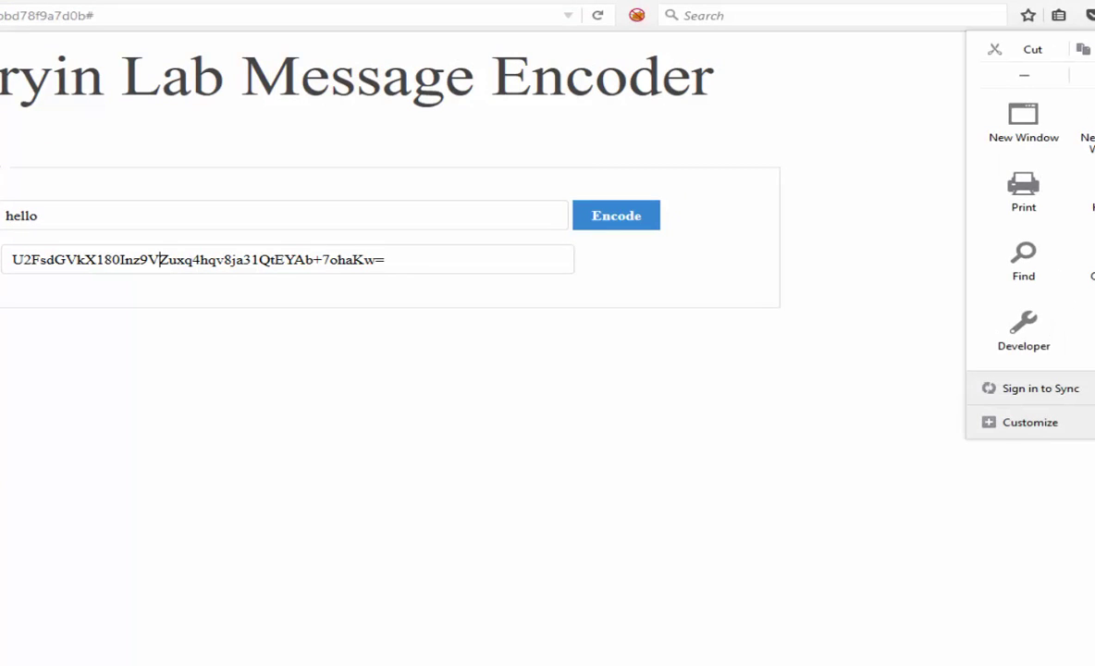
left_click(1034, 347)
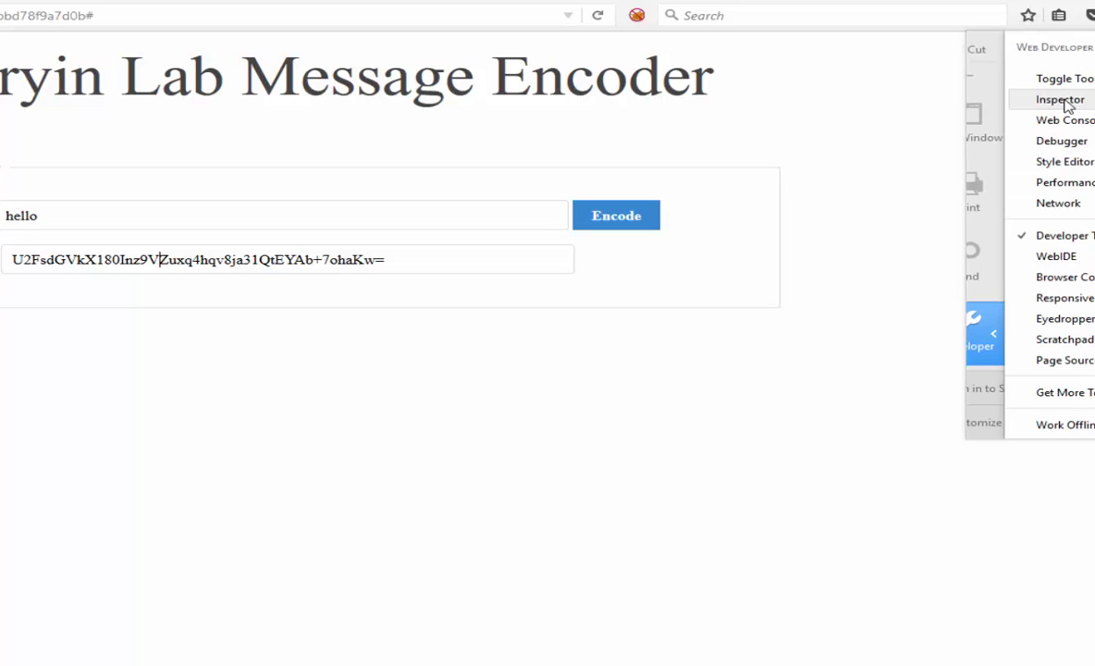
left_click(1063, 99)
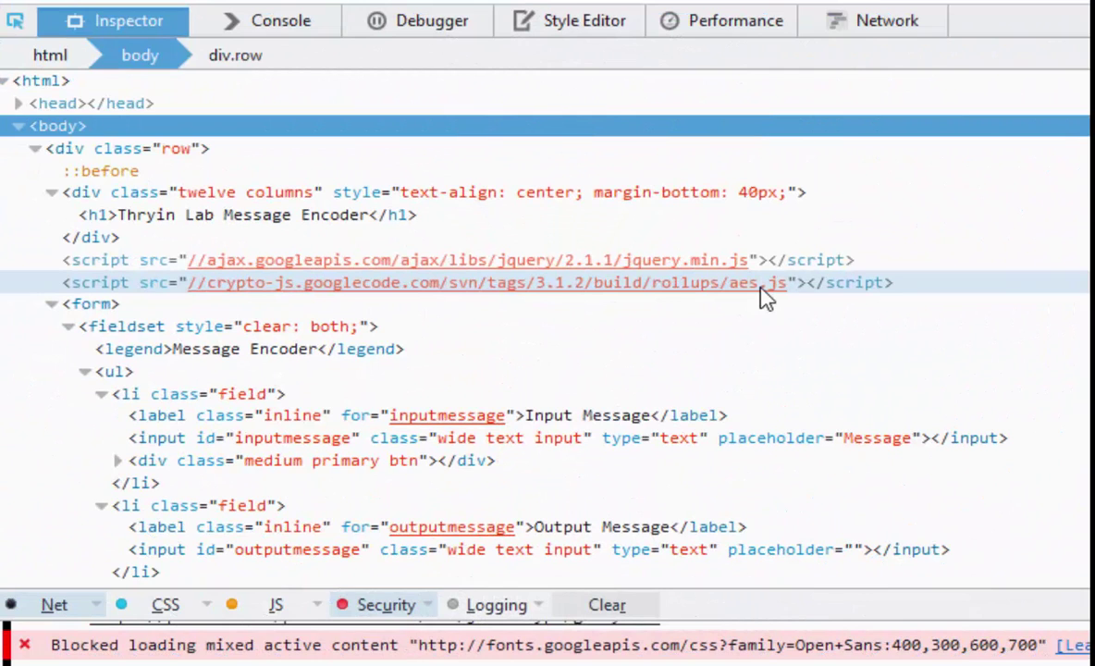
- Inspect the aes.js script element's src attribute in the Inspector
left_click(758, 294)
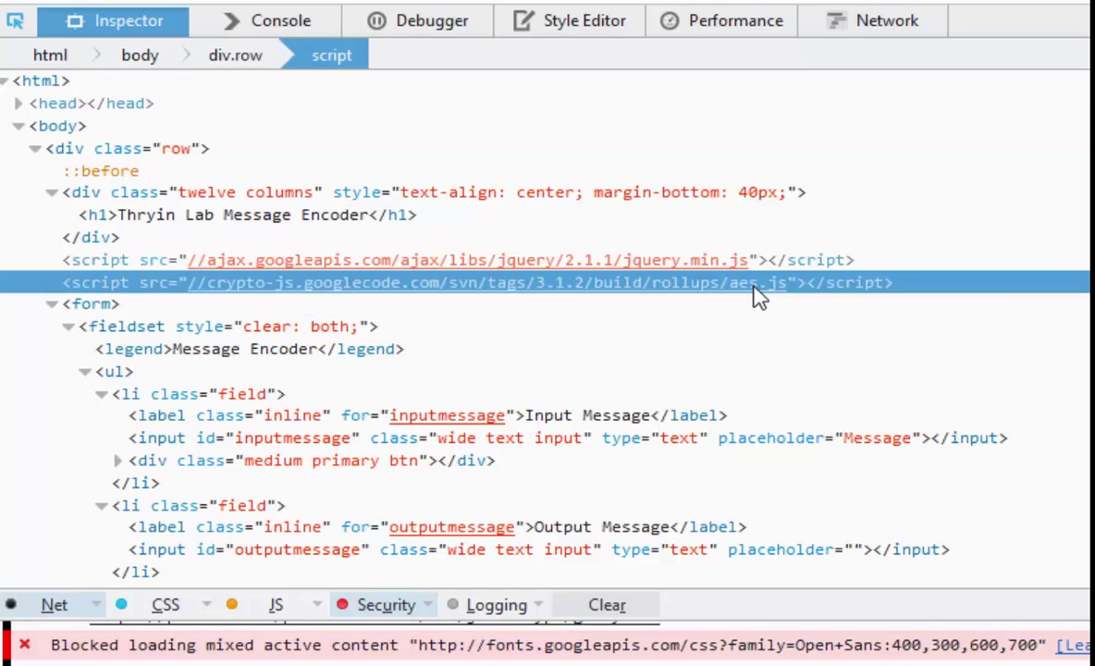
double_click(757, 295)
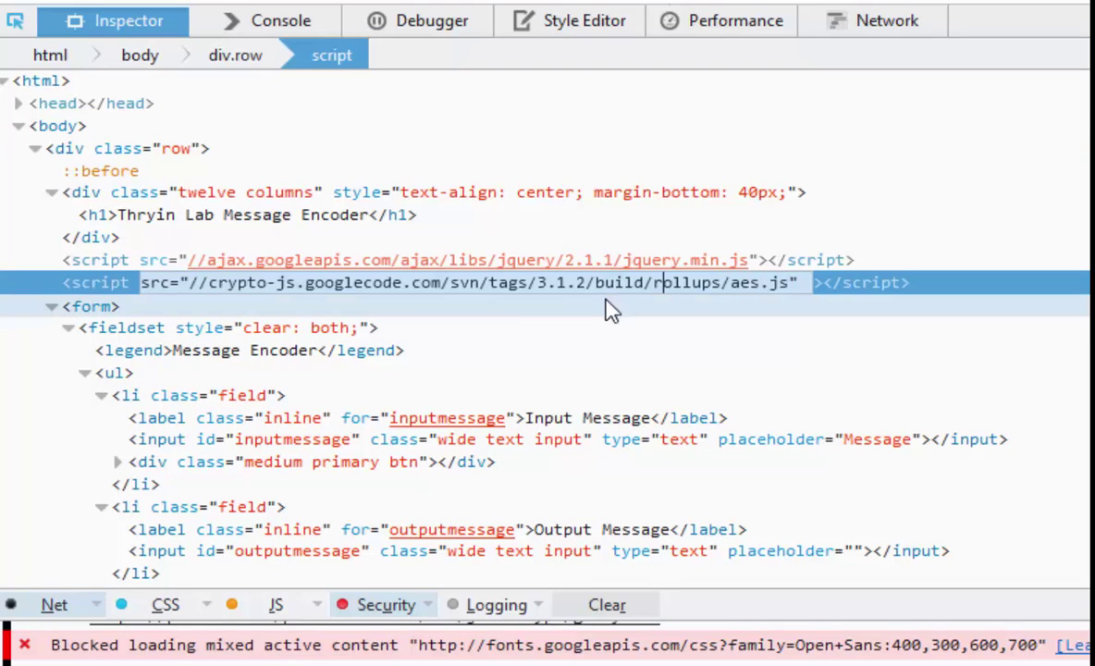
left_click(97, 278)
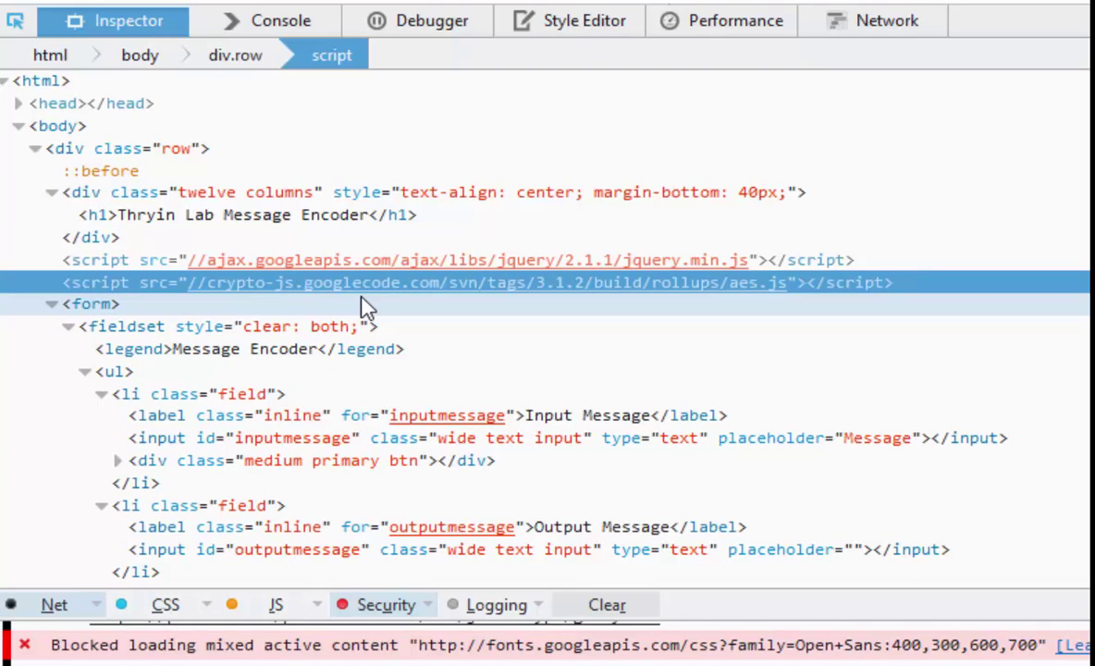
- Expand the inline javascript script node and scroll to its generateKey() function
scroll(330, 388, "down", 3)
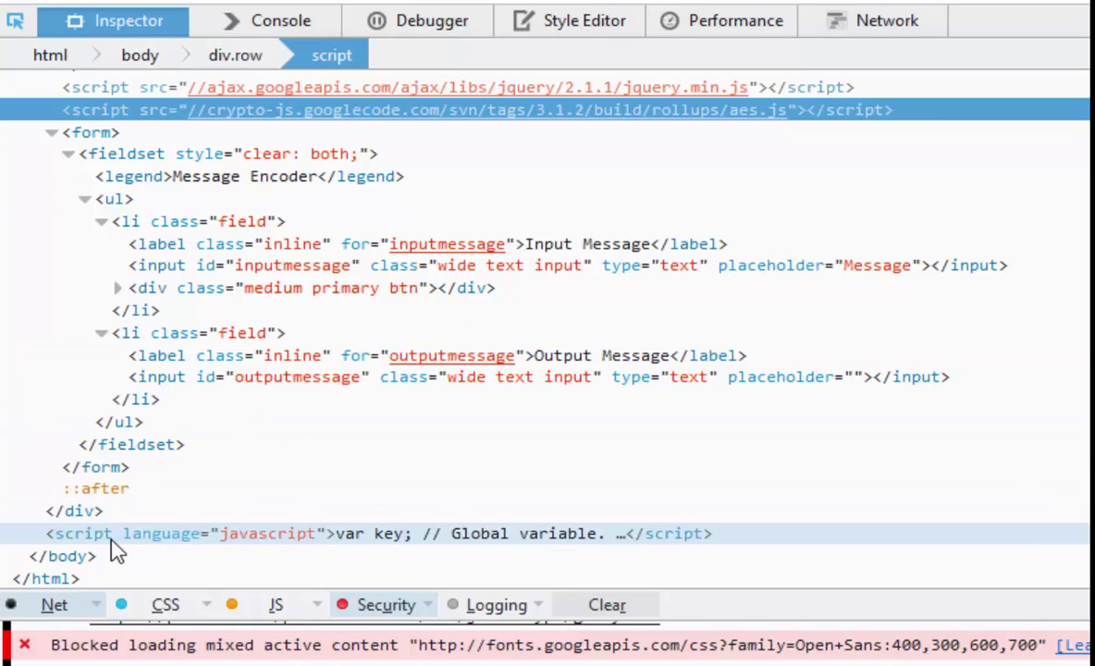
double_click(111, 542)
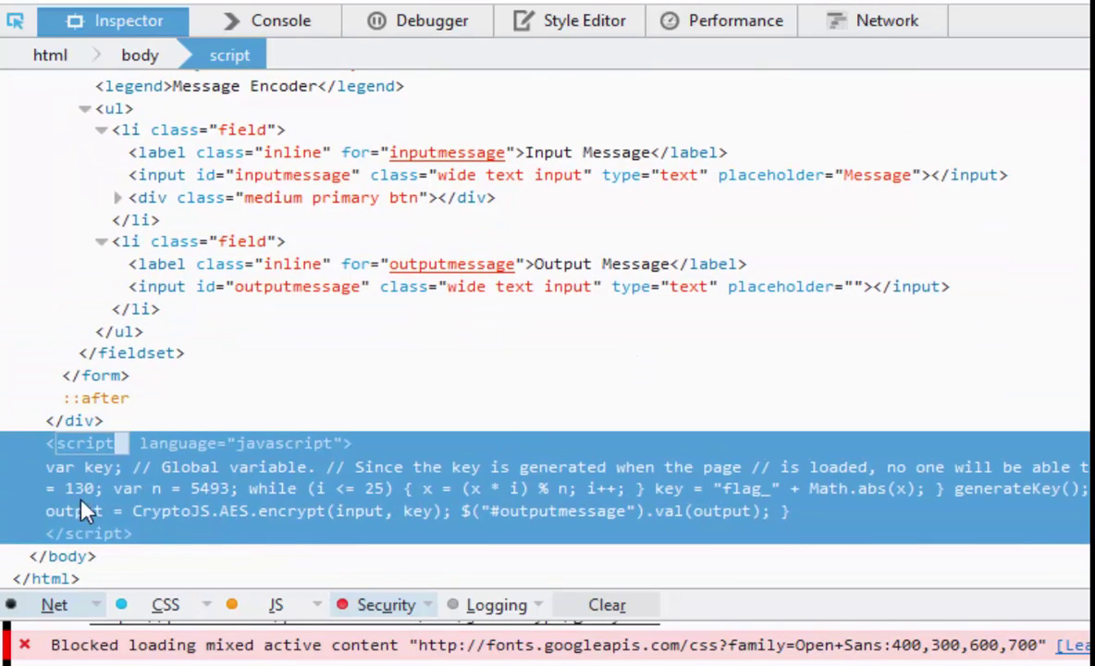
left_click(47, 442)
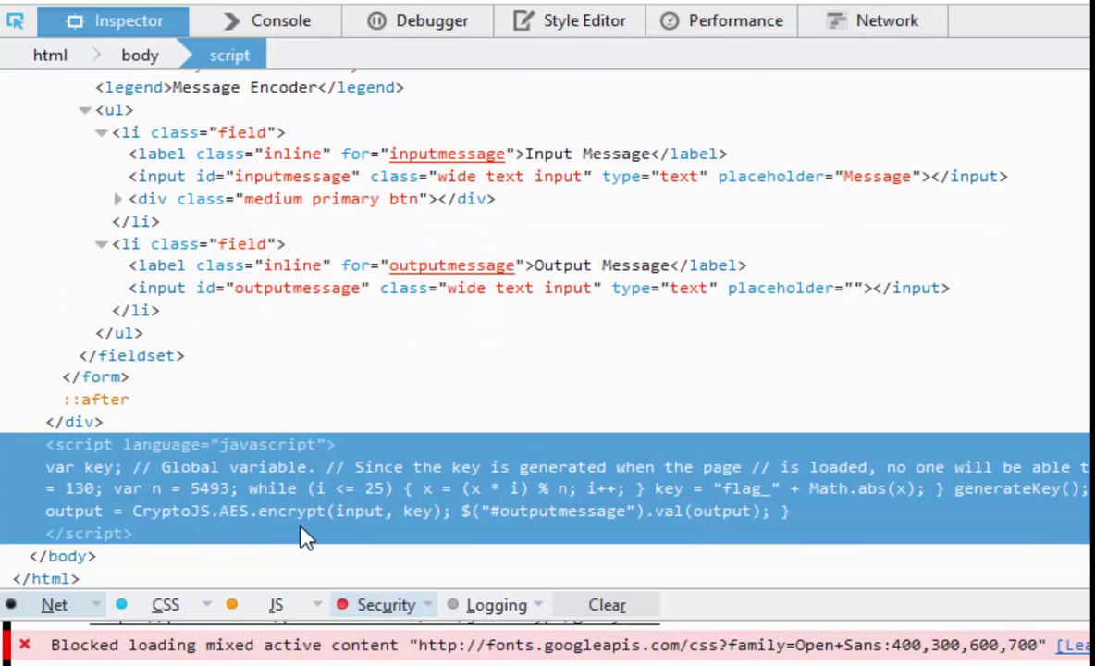
double_click(257, 495)
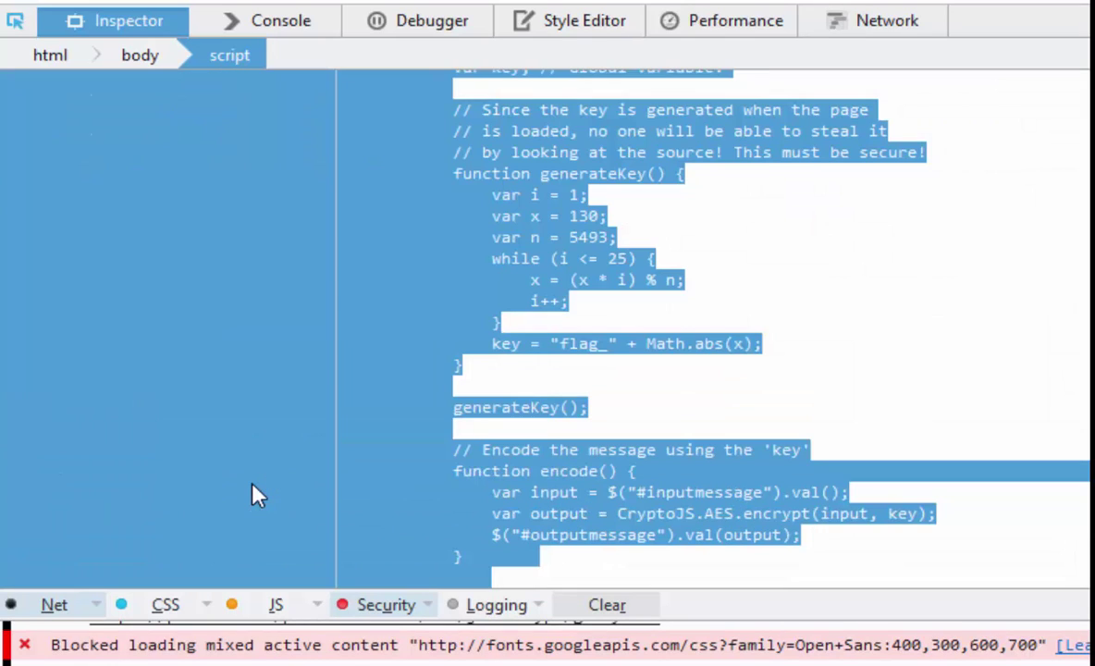
left_click(813, 330)
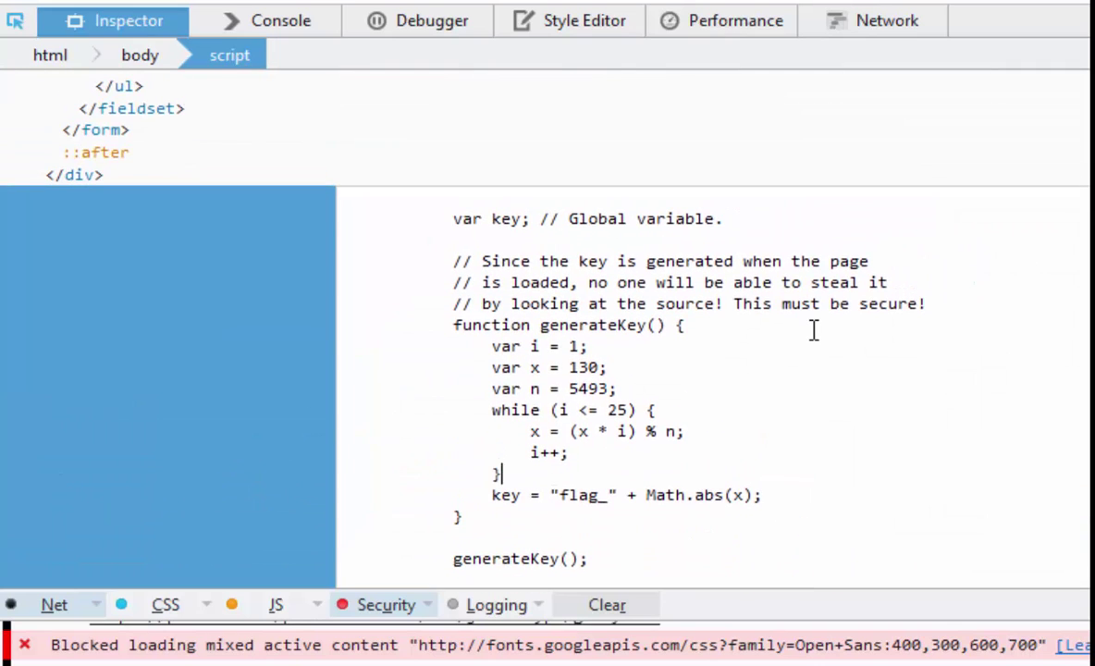
scroll(814, 330, "down", 3)
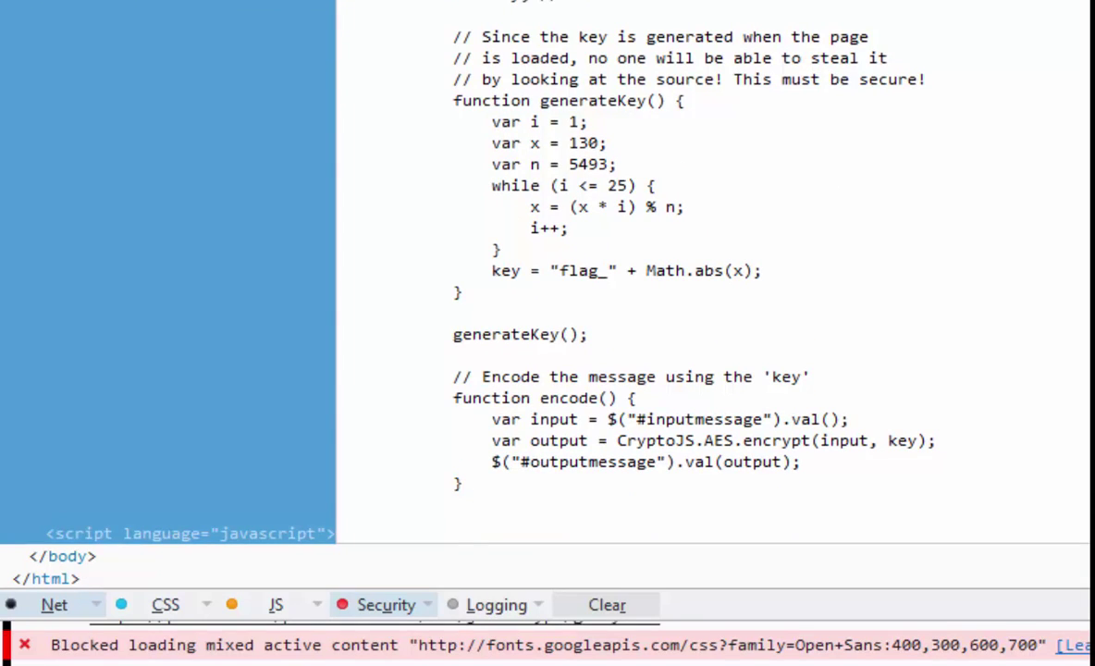
- Highlight the generateKey function and its 'flag_' key prefix in the script source
double_click(512, 3)
left_click_drag(454, 99, 638, 252)
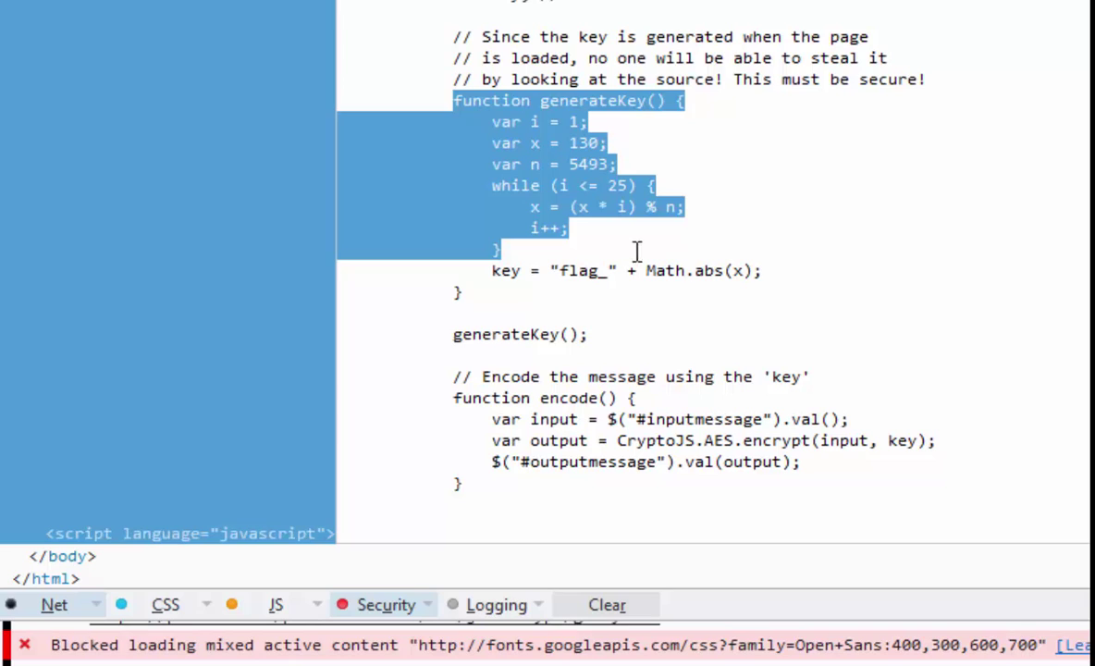
left_click(589, 257)
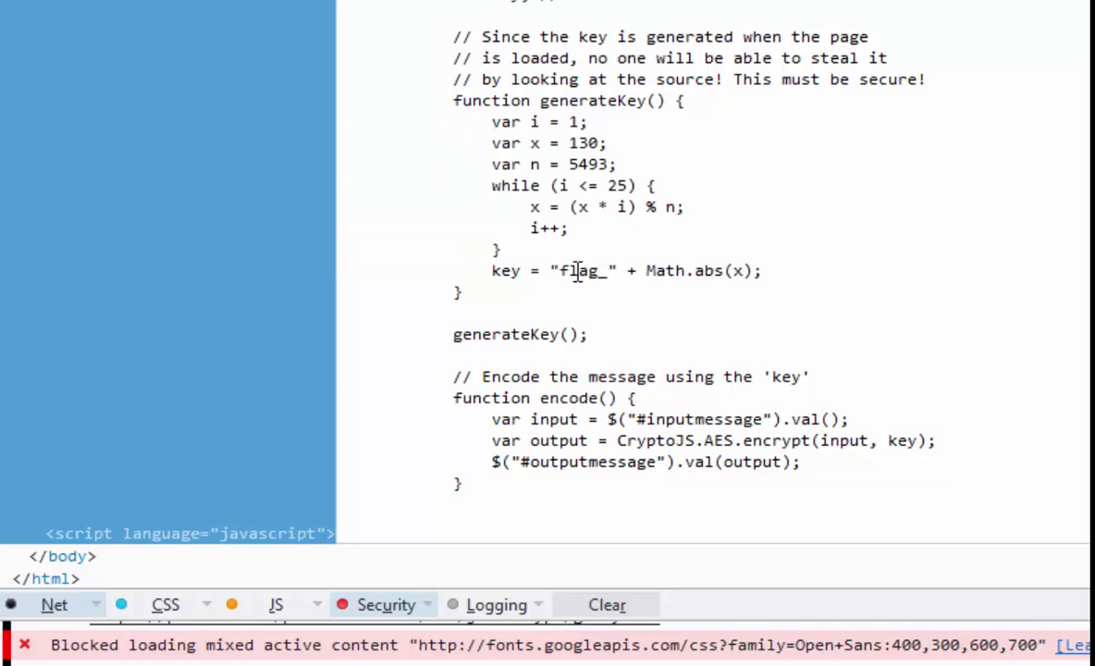
left_click_drag(560, 270, 612, 273)
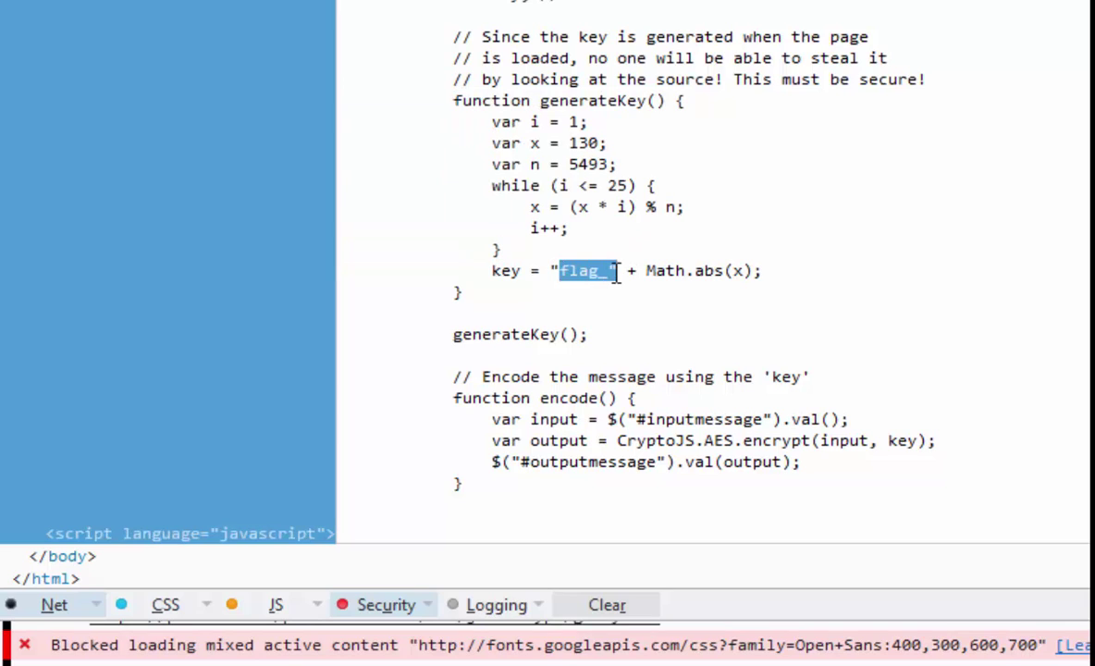
left_click(736, 271)
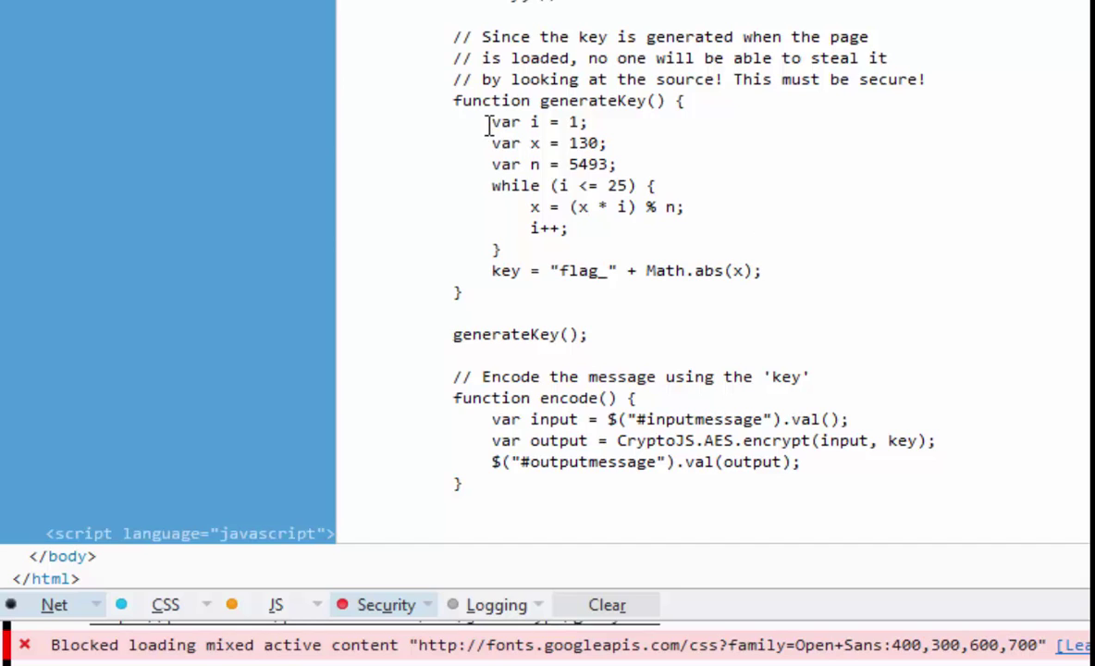
- Select the generateKey() body and copy the script element's inner HTML
left_click_drag(487, 123, 795, 276)
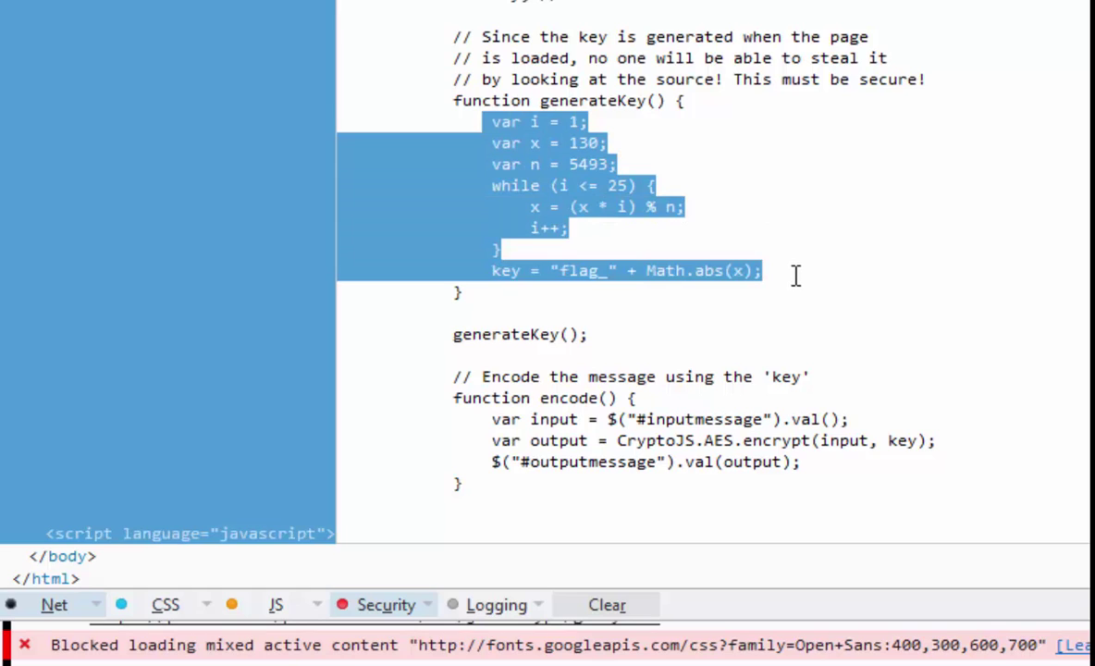
right_click(577, 188)
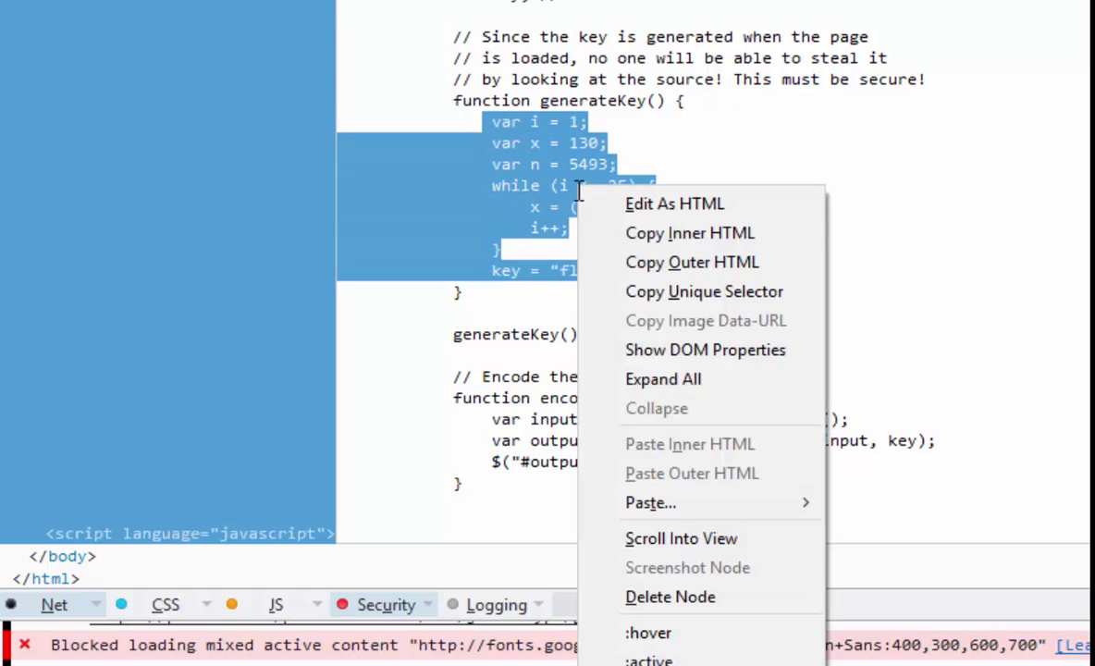
left_click(666, 239)
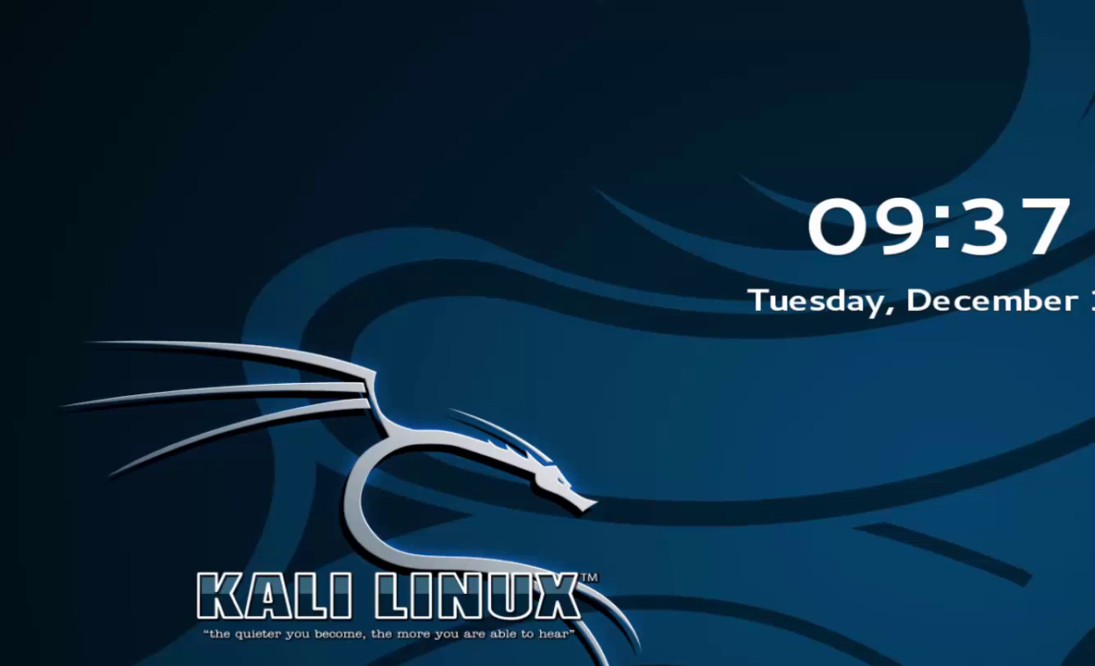
- Unlock the session with the account password and open calcMod.py in Vim
left_click(883, 307)
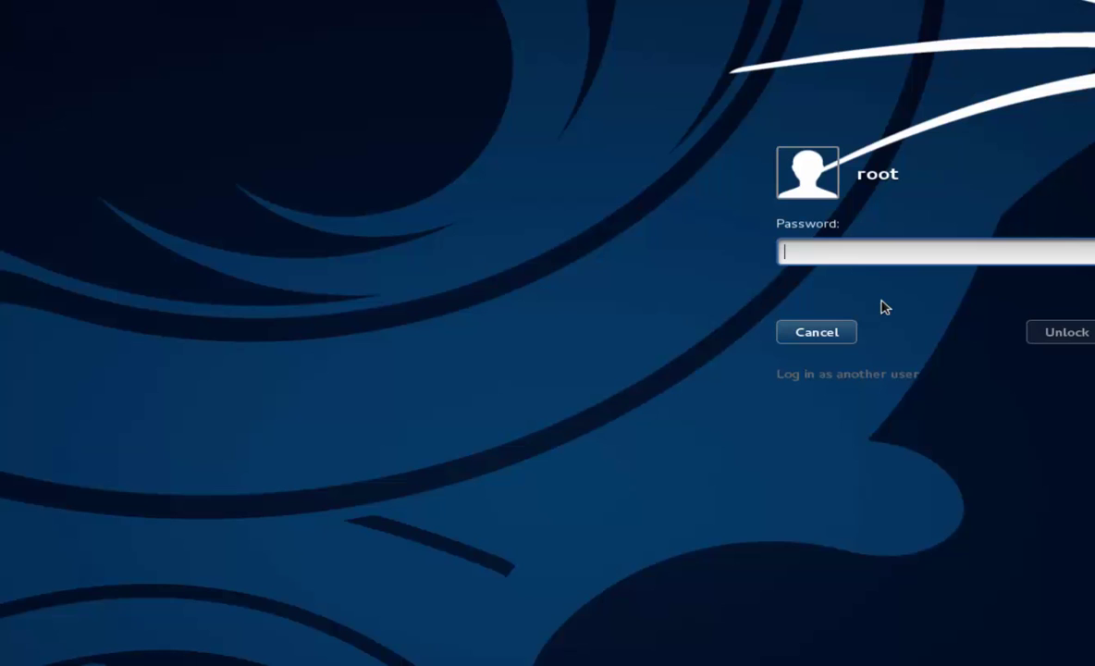
type("toor")
key("Return")
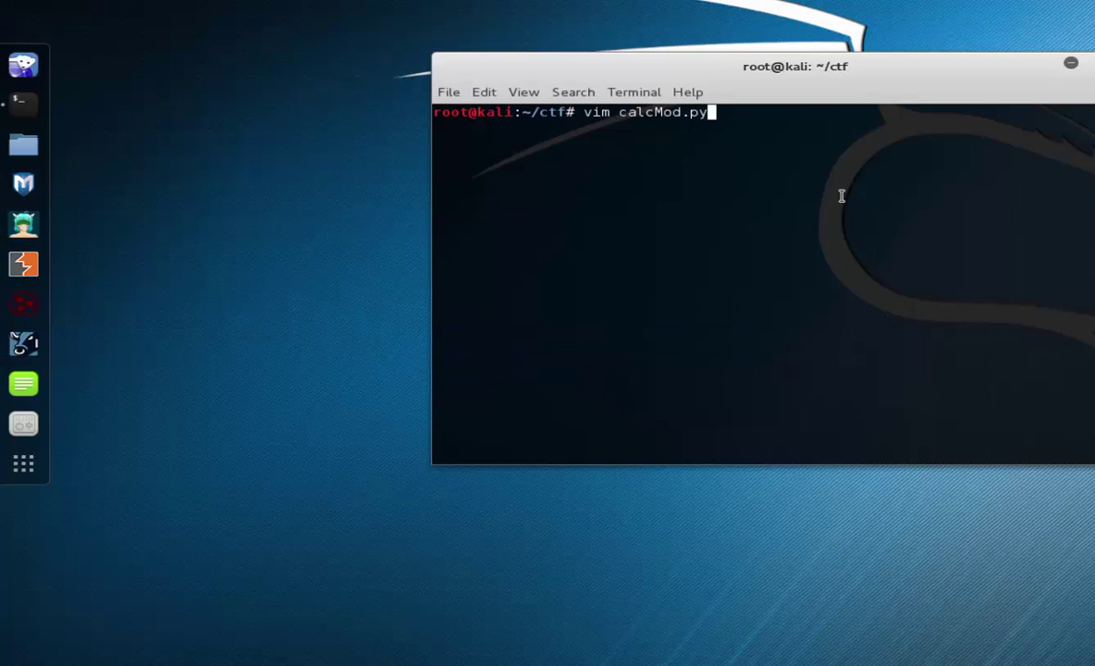
left_click_drag(794, 66, 704, 63)
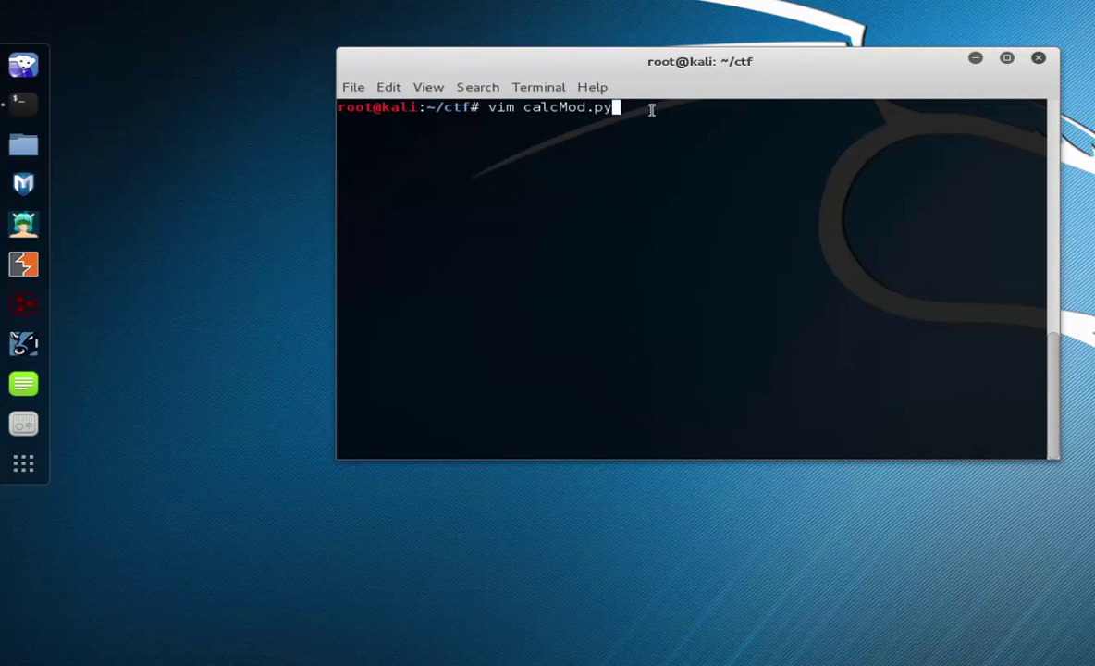
key("Return")
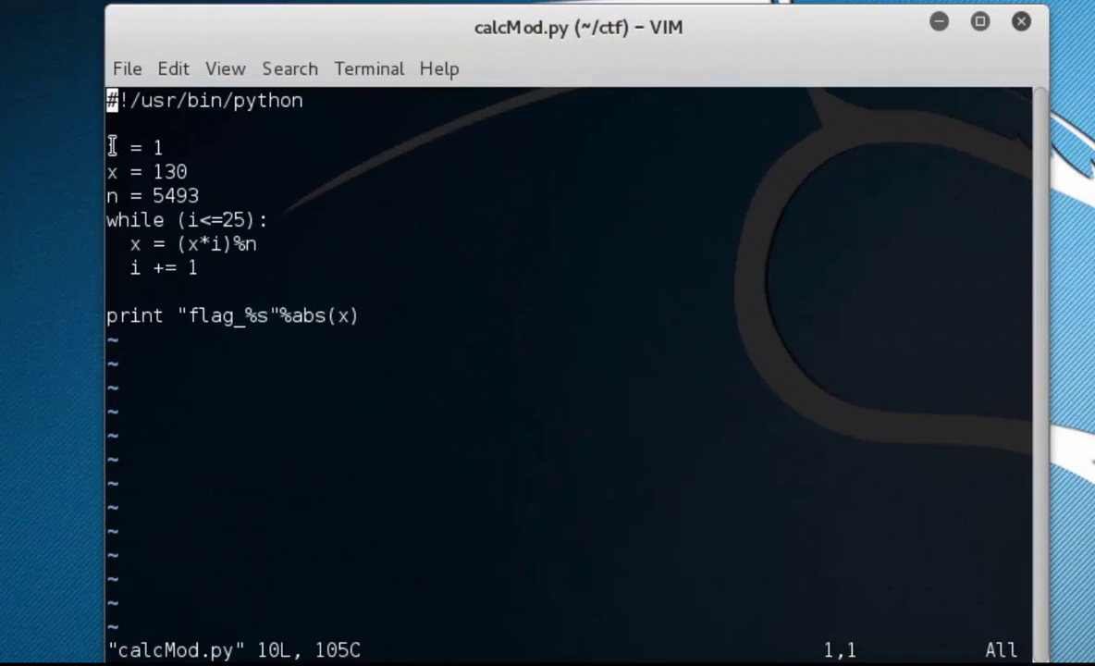
- Review calcMod.py's interpreter line, variables, 25-iteration loop and print statement
left_click(341, 138)
left_click_drag(171, 164, 374, 317)
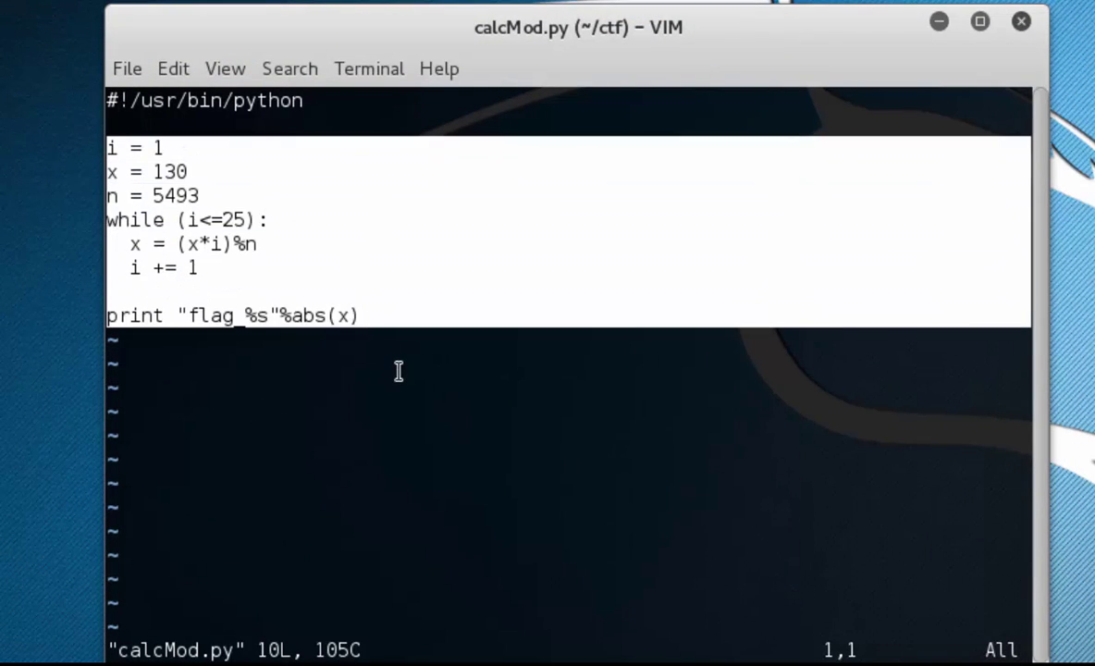
left_click(399, 328)
left_click_drag(109, 106, 80, 93)
left_click(330, 97)
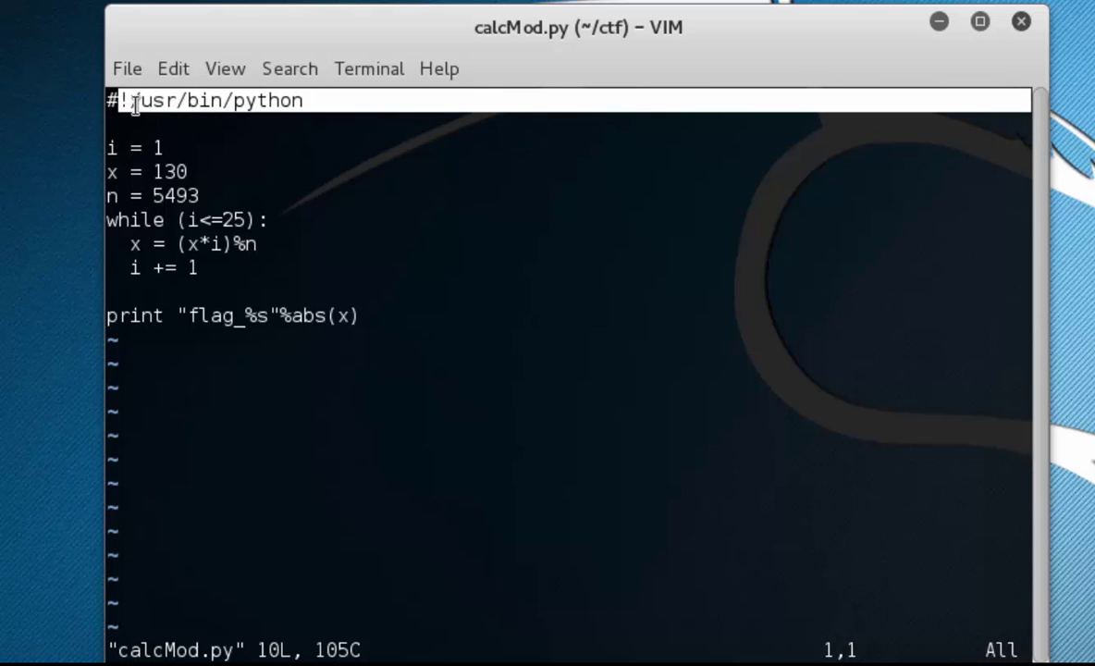
left_click(220, 171)
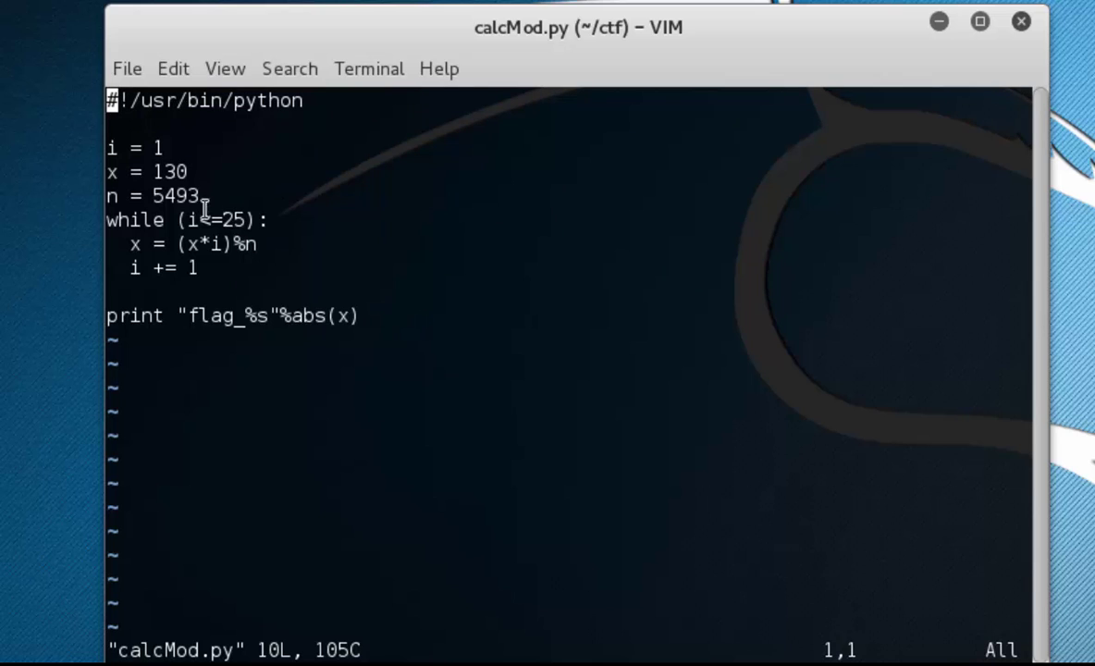
left_click_drag(185, 141, 445, 315)
left_click(462, 322)
- Quit Vim and rerun python calcMod.py, which prints flag_3744
type(":")
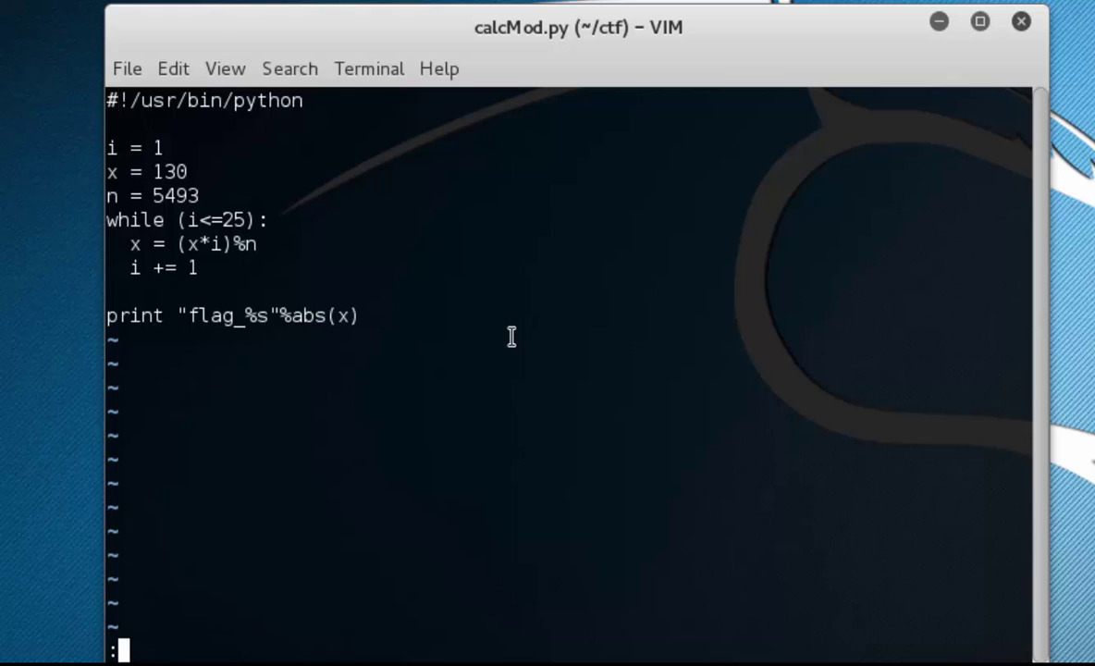
type("q")
key("Return")
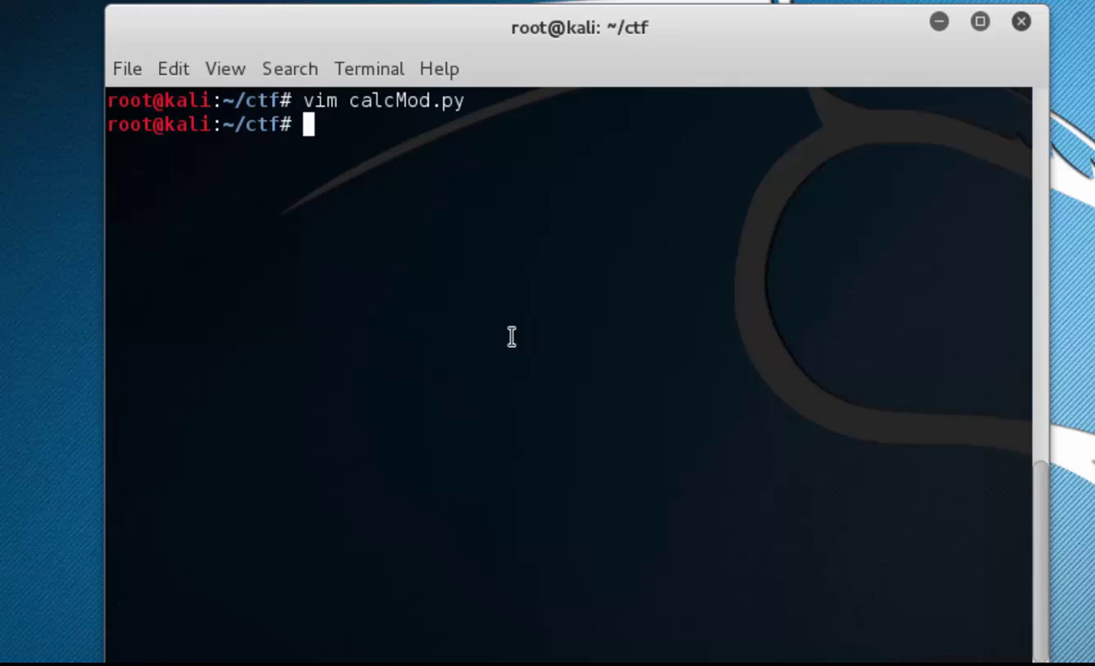
key("Up")
key("Up")
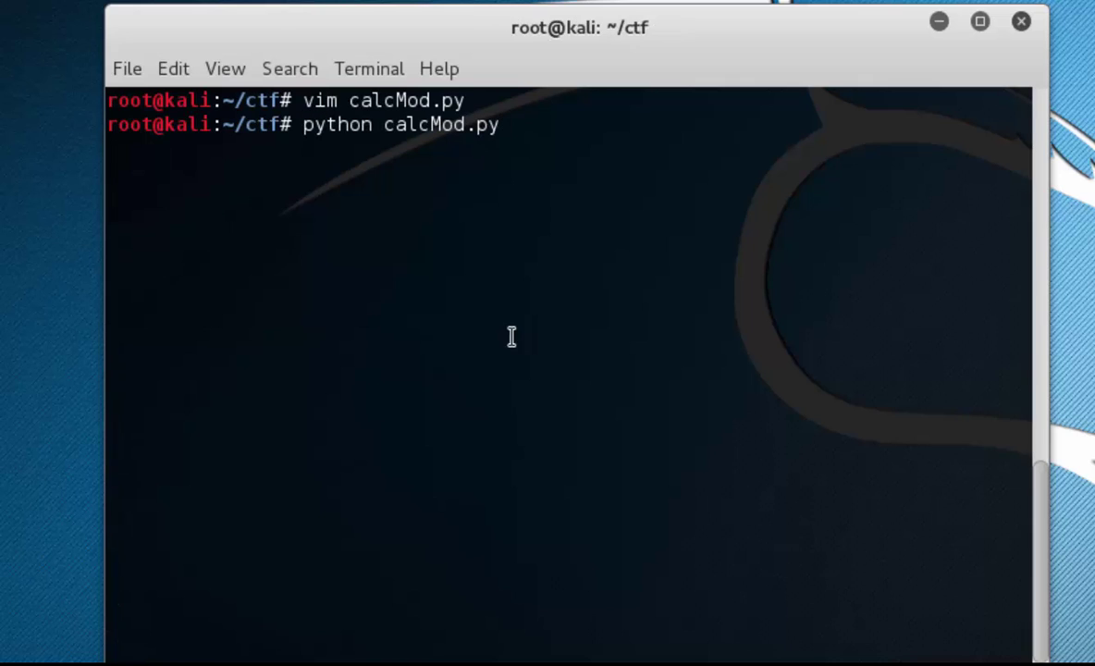
key("Return")
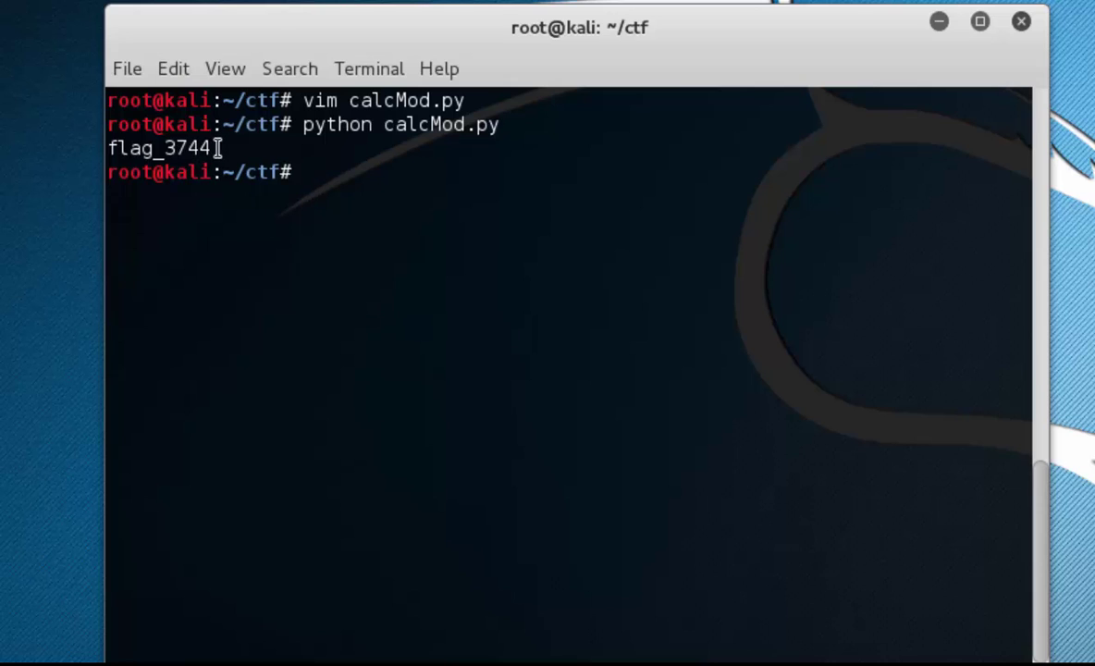
- Copy the printed flag_3744 output to the clipboard
left_click_drag(217, 147, 98, 147)
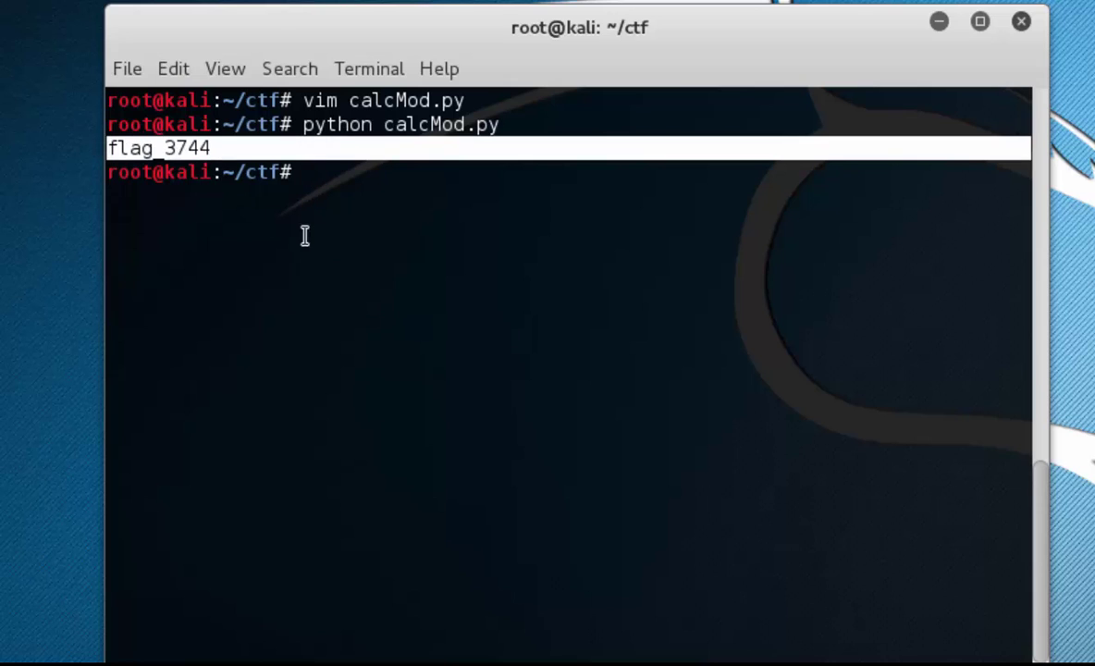
left_click(182, 159)
scroll(190, 156, "down", 1)
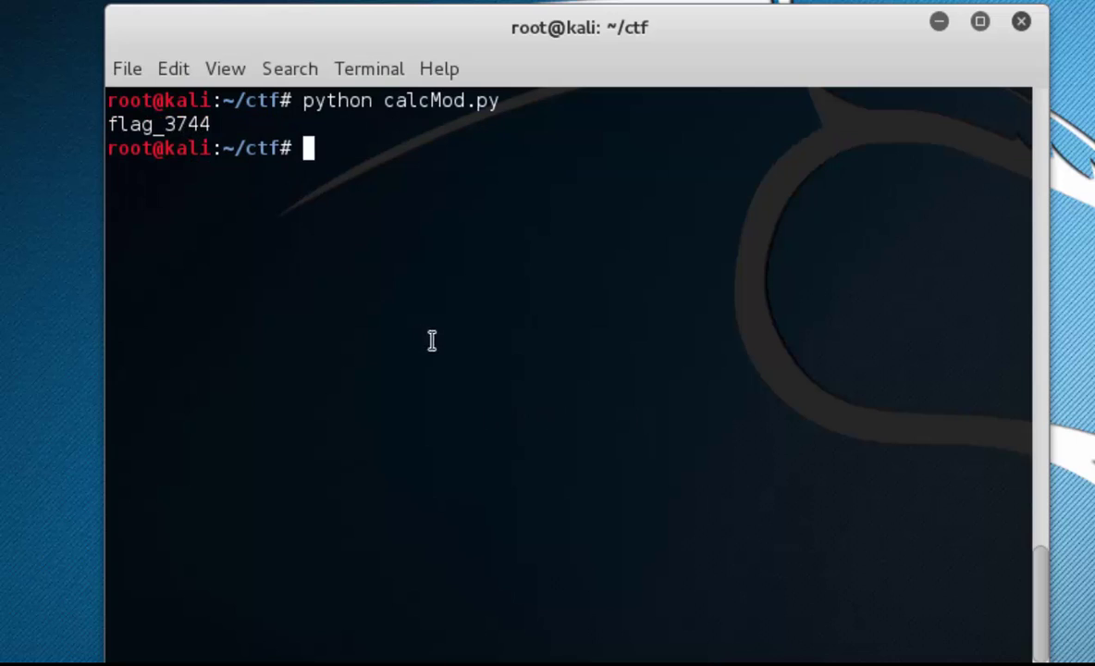
left_click_drag(209, 123, 107, 121)
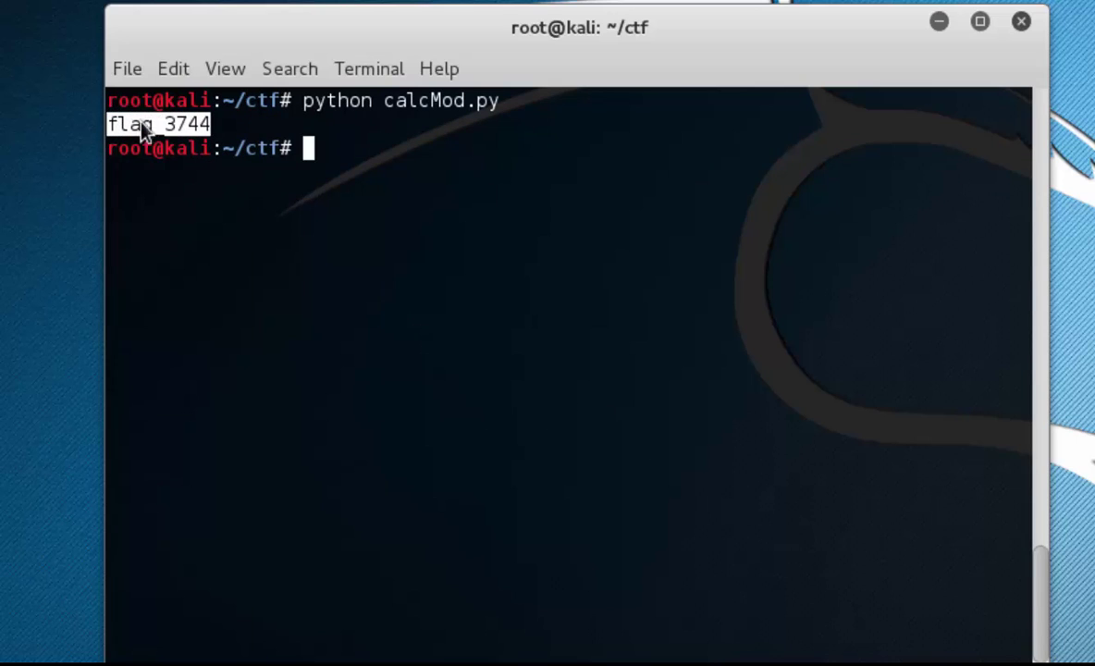
right_click(142, 126)
left_click(164, 205)
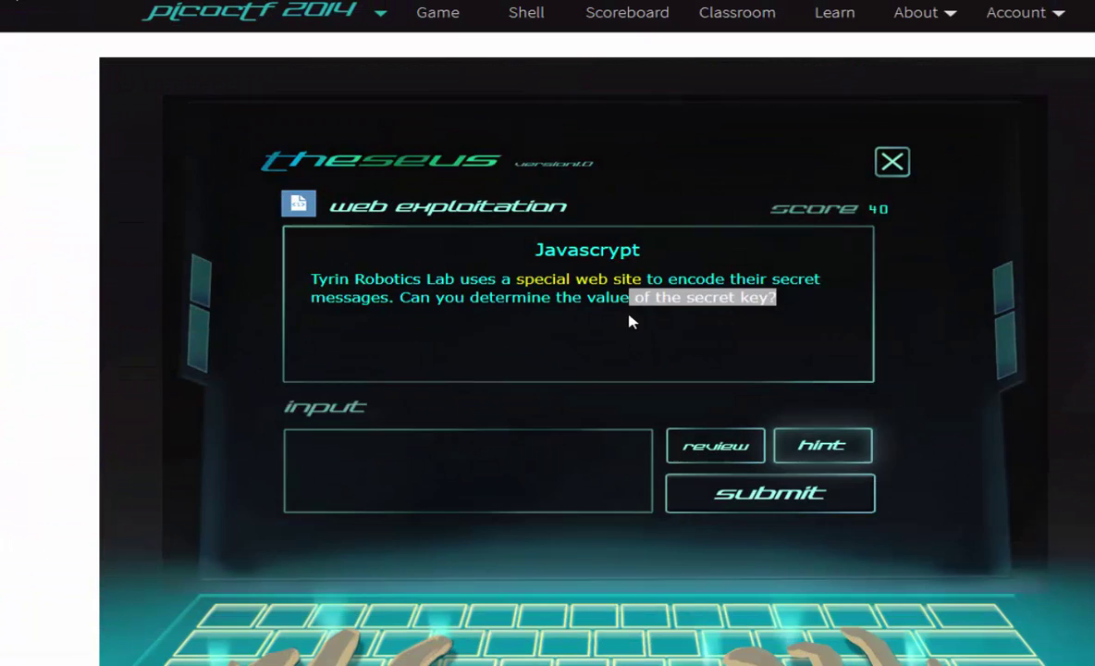
- Paste flag_3744 into the Javascrypt answer box and submit it
right_click(345, 450)
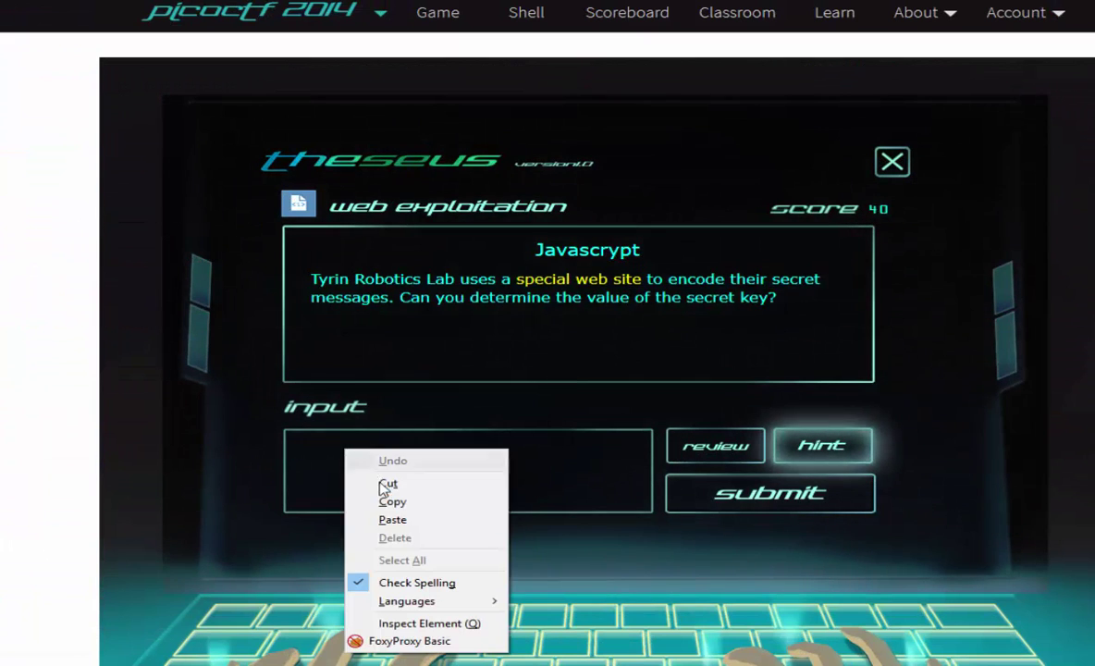
left_click(393, 521)
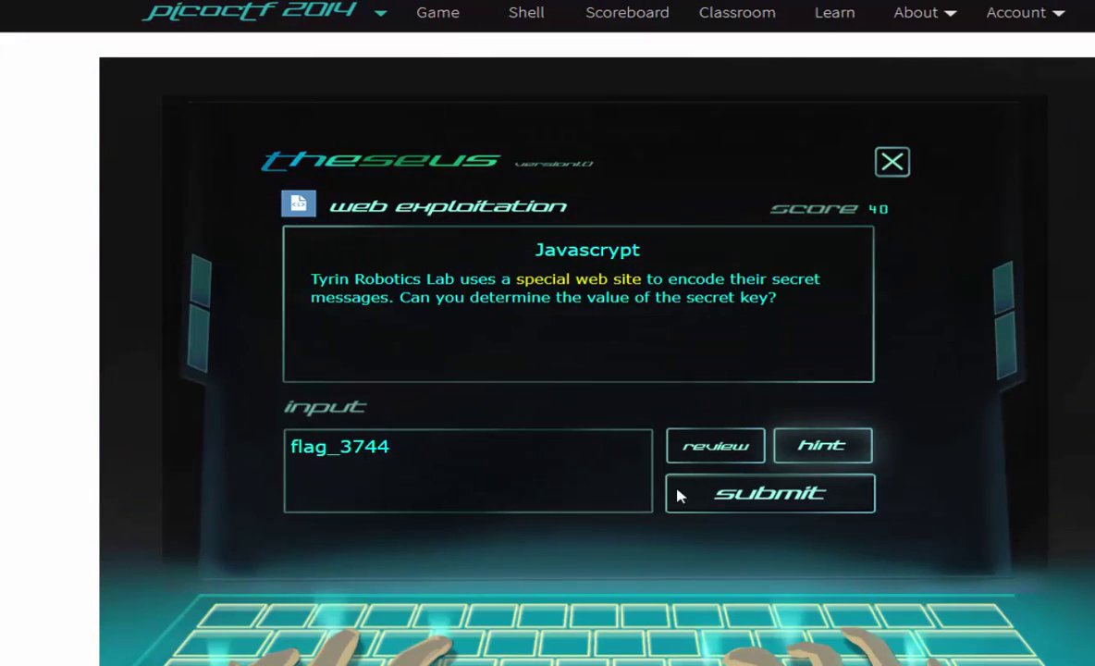
left_click(773, 494)
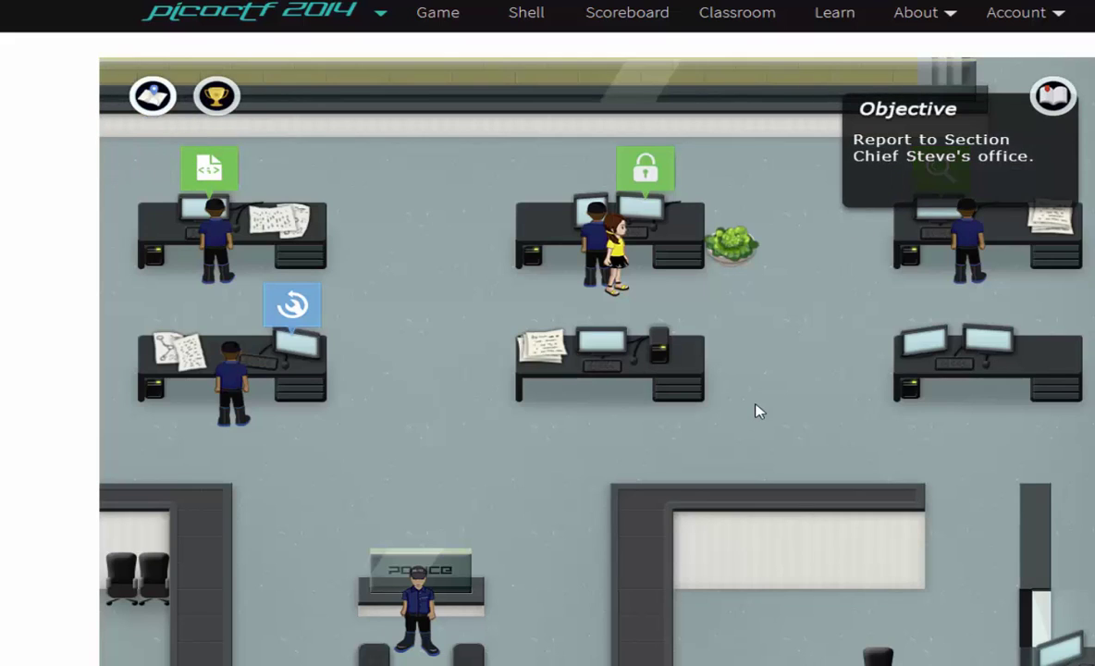
- Go to the Game start screen and open achievements showing 12/66 completed
left_click(452, 20)
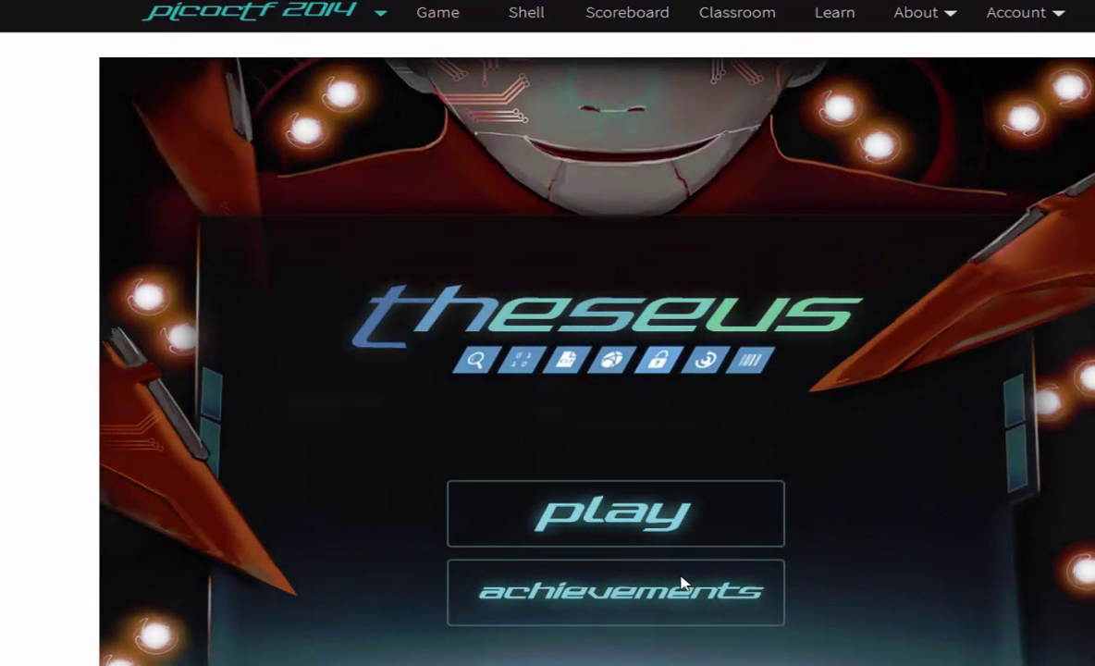
left_click(634, 606)
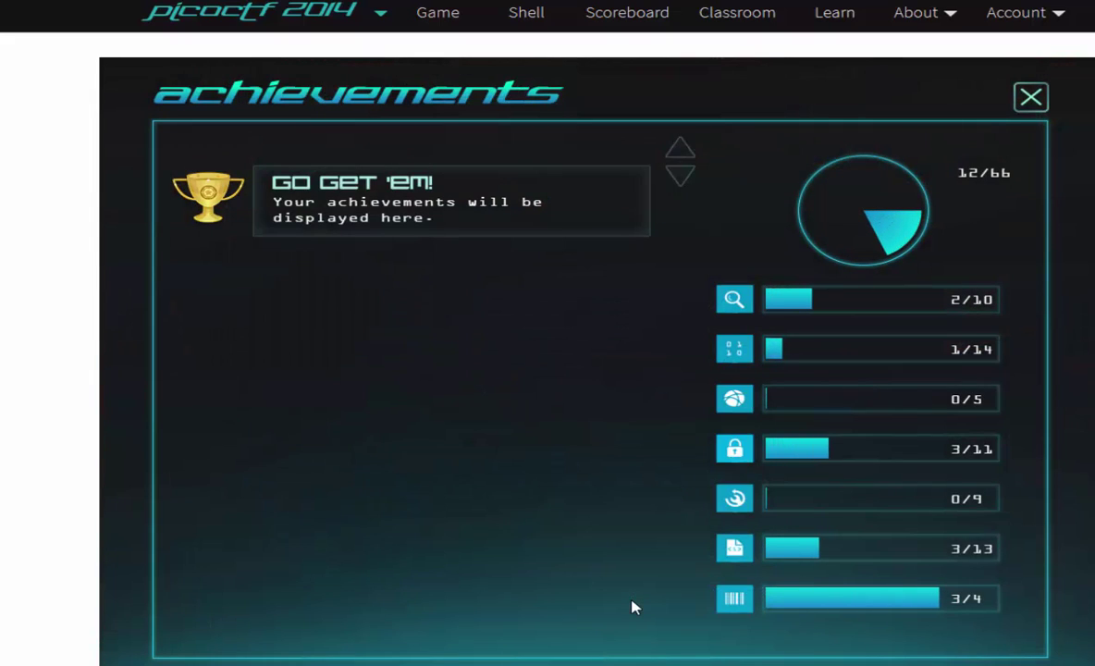